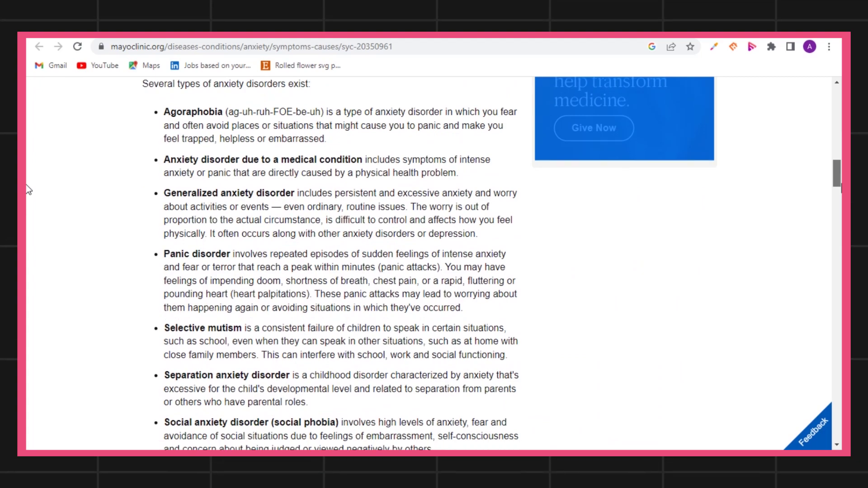
- Read through the Mayo Clinic and Healthline articles on anxiety disorder types, symptoms and panic attacks
scroll(25, 216, down, 10)
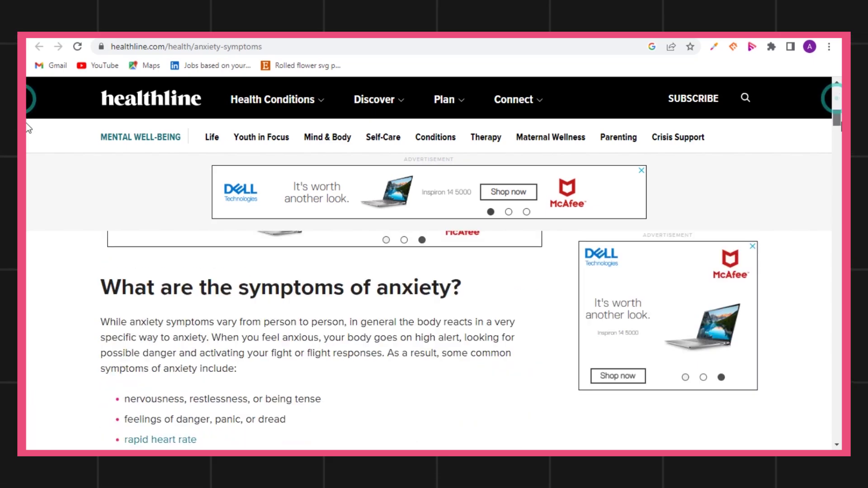
scroll(26, 131, down, 15)
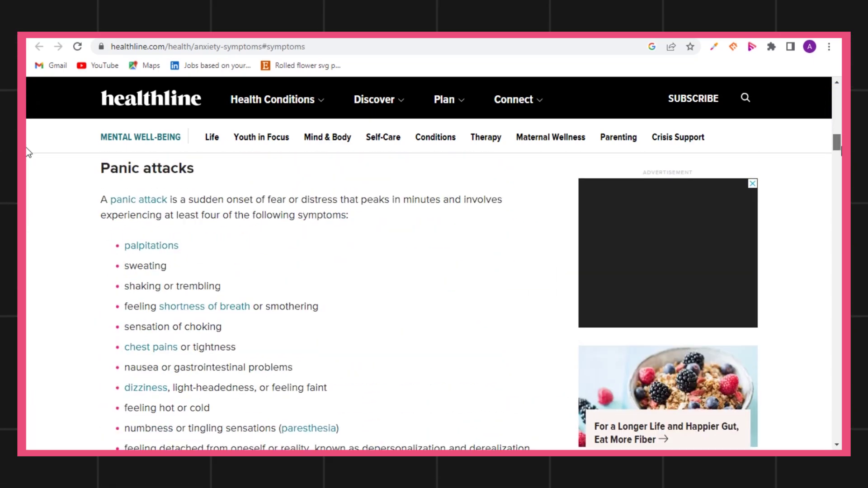
scroll(25, 152, down, 20)
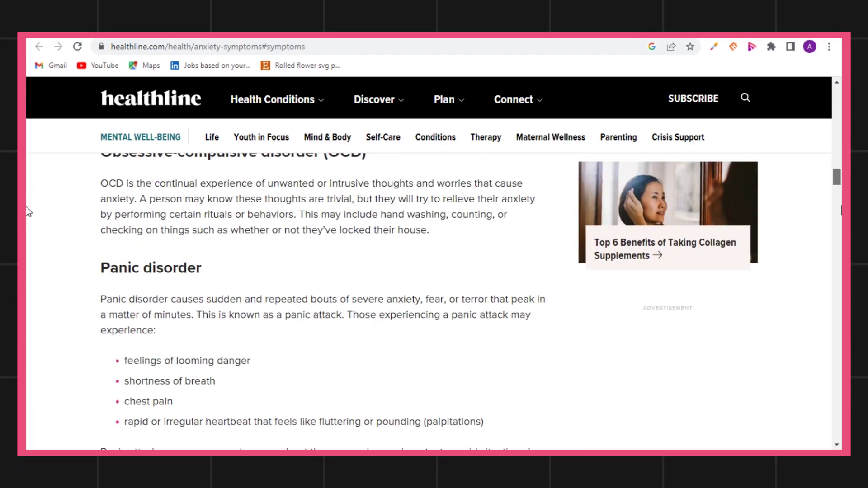
scroll(25, 212, down, 6)
scroll(26, 218, up, 2)
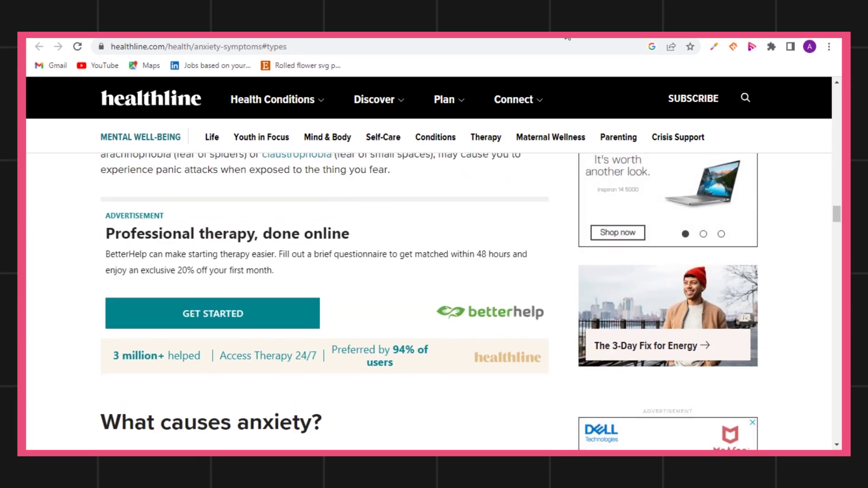
- Copy the query "how to find out anxiety symptoms" from the Google search results page
click(81, 37)
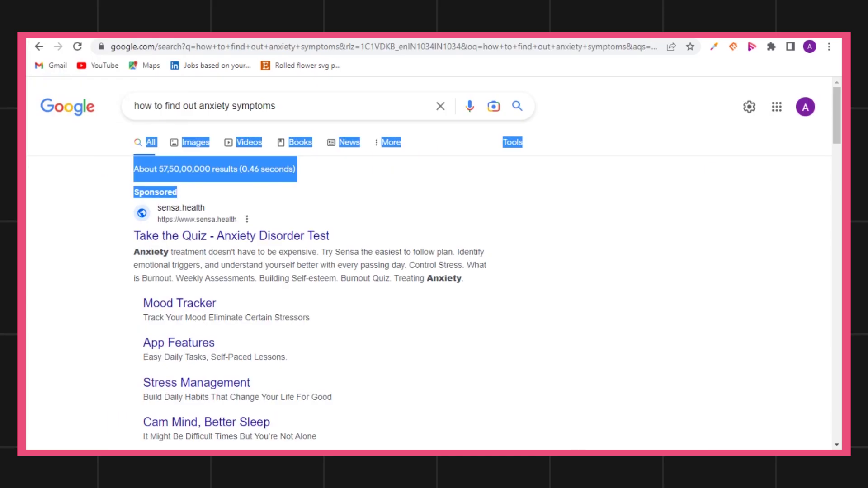
drag(345, 96, 130, 87)
key(ctrl+c)
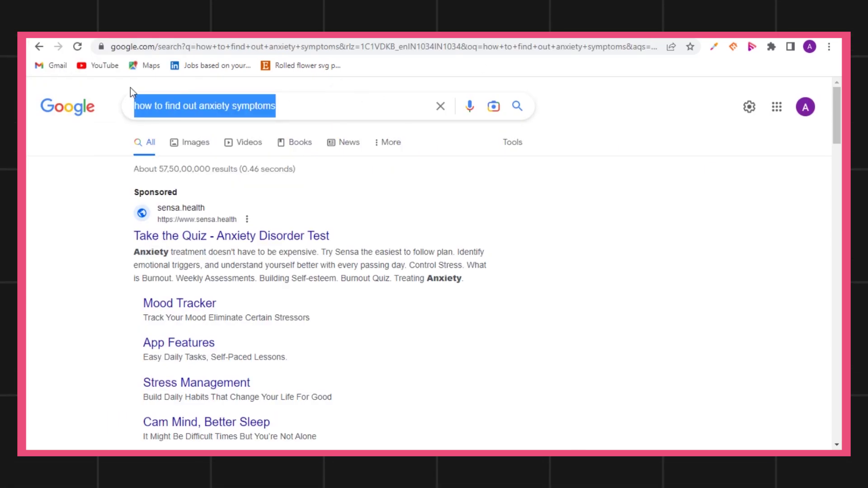
- In ChatGPT, paste the copied query and send it as "how to find out anxiety symptoms? (750words)"
click(190, 37)
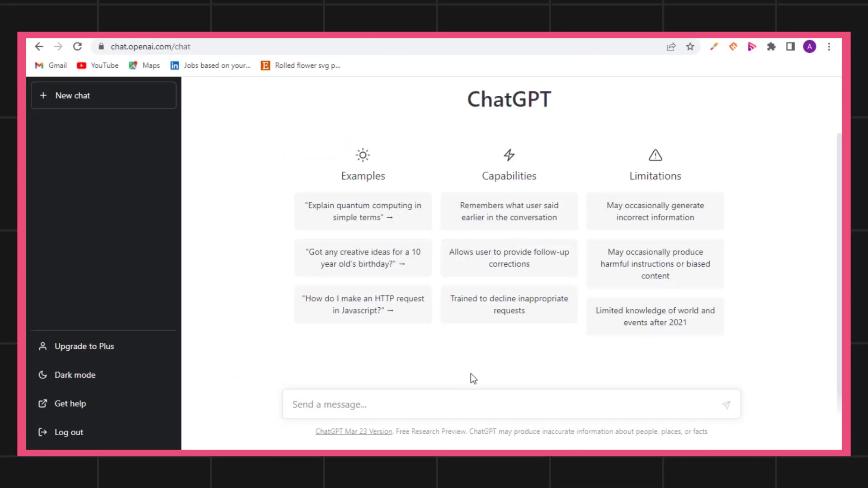
click(464, 405)
key(ctrl+v)
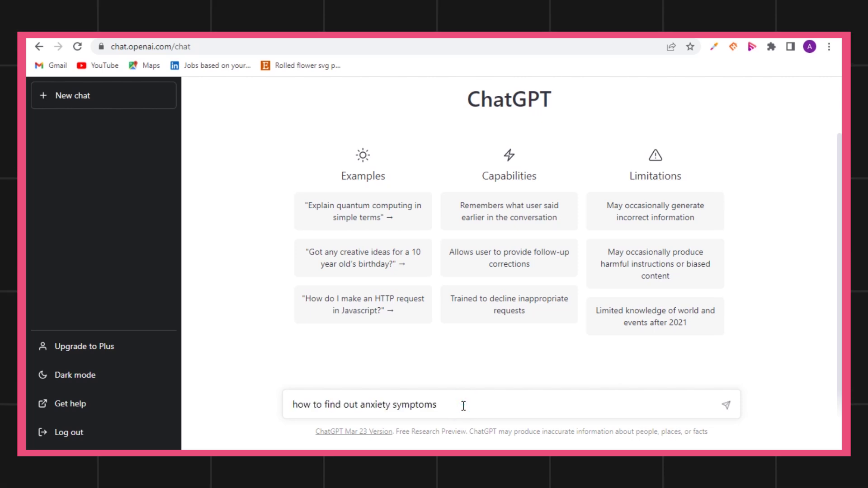
text(? ()
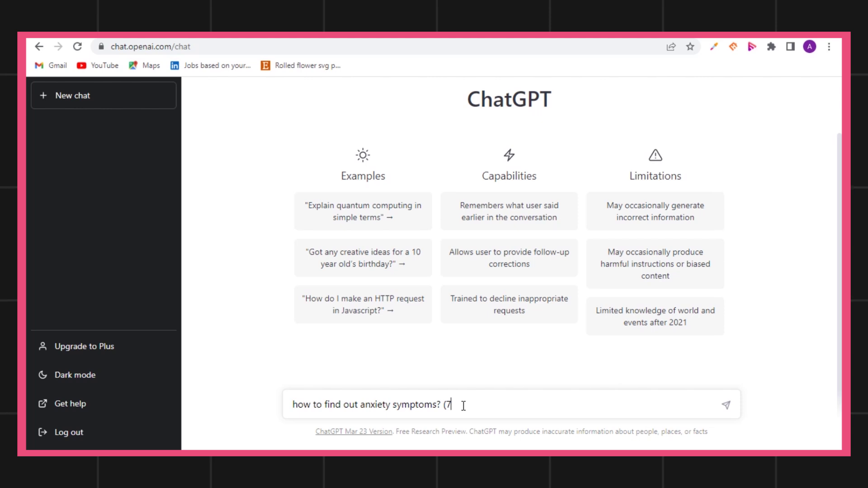
text(750words)
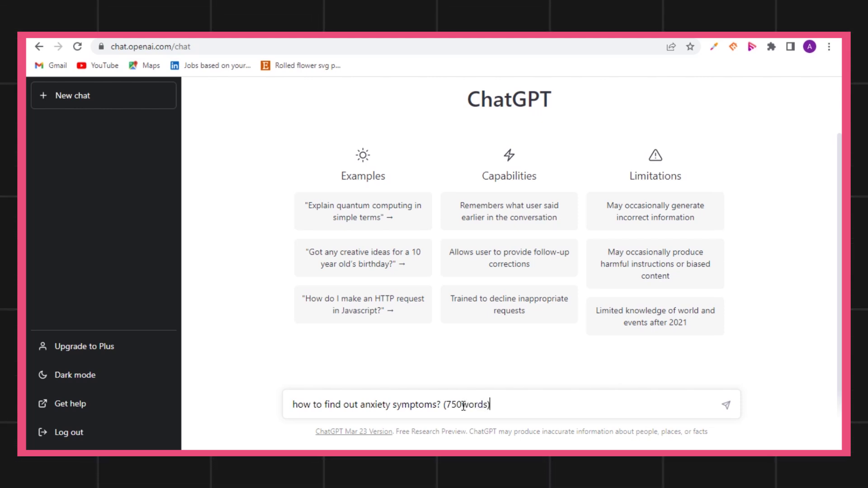
key(Return)
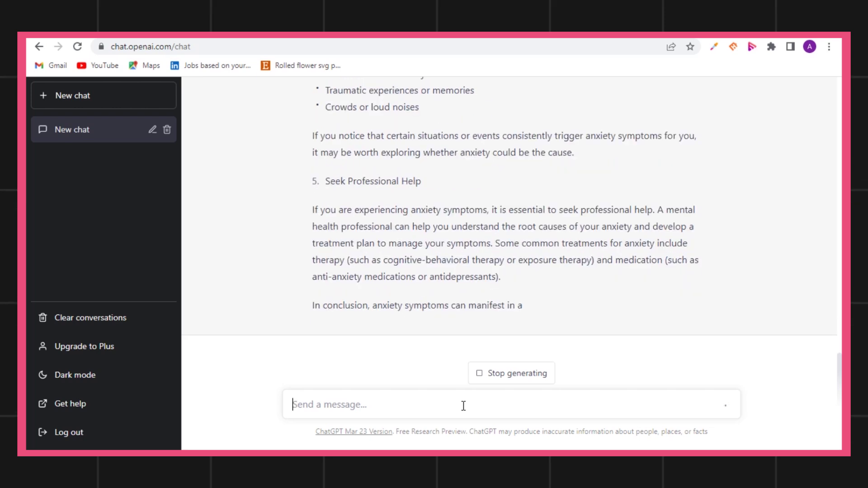
- Review the generated anxiety answer from its opening paragraph through the symptom, trigger and professional help sections
drag(841, 381, 793, 226)
click(765, 217)
scroll(767, 219, up, 10)
scroll(768, 221, up, 10)
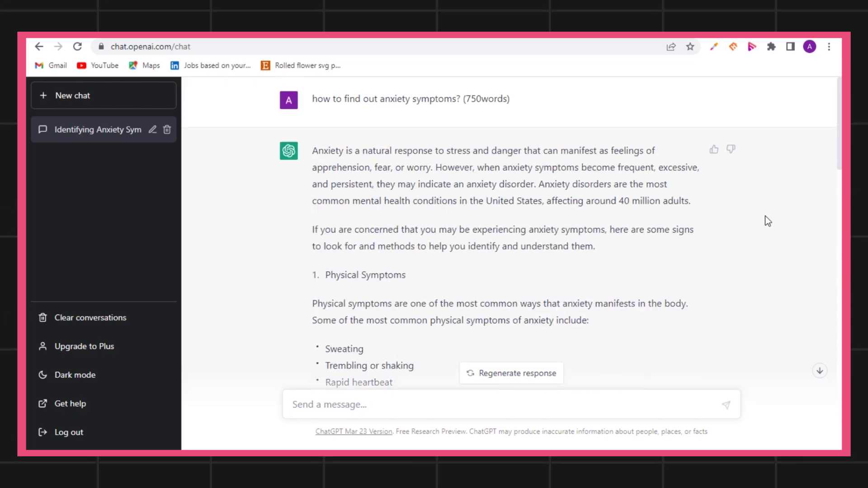
scroll(767, 221, down, 5)
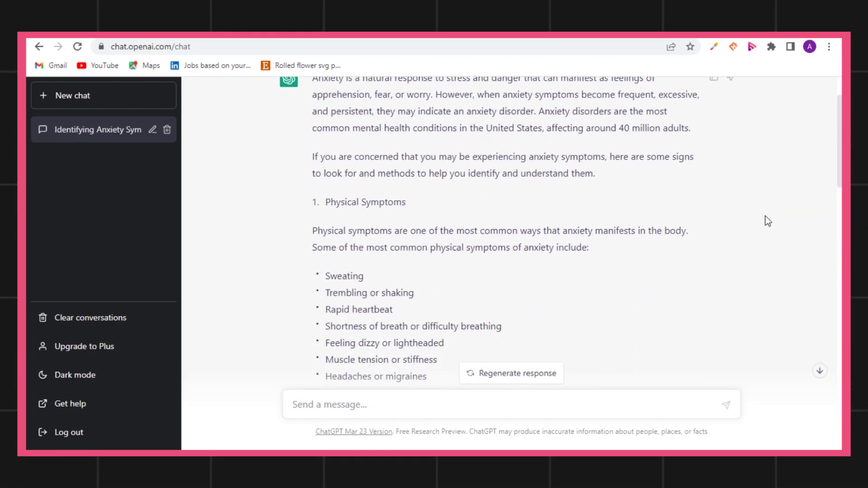
scroll(767, 221, down, 8)
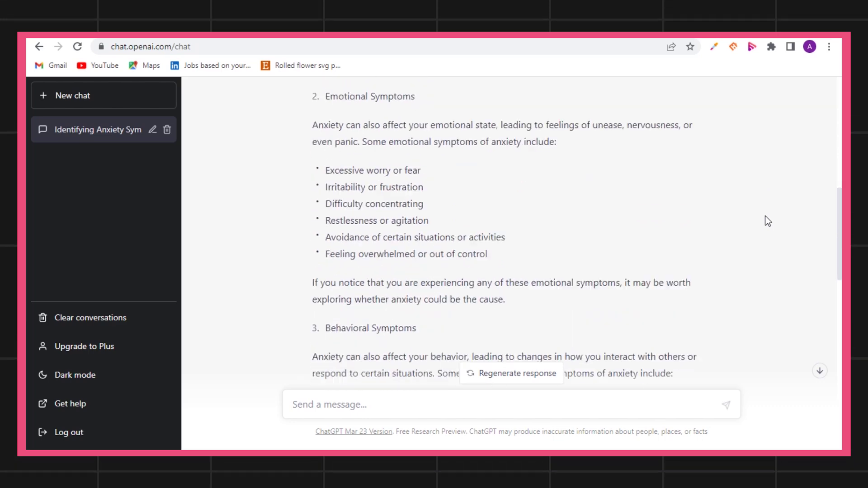
scroll(767, 221, down, 12)
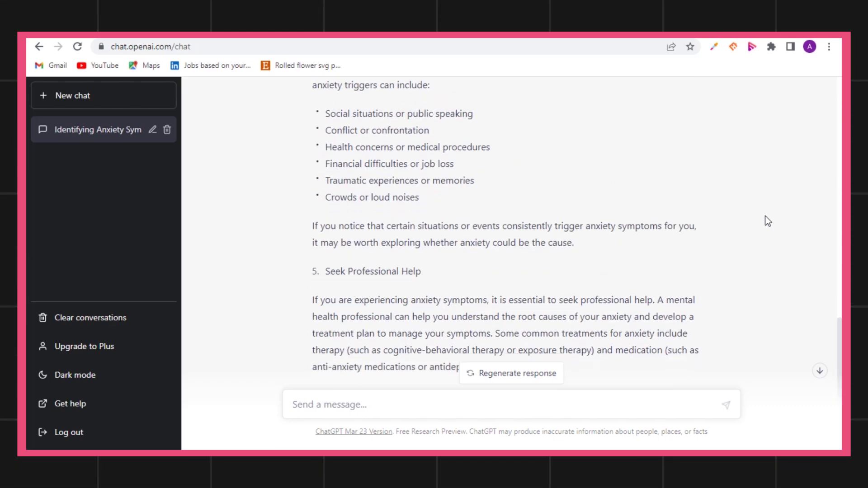
scroll(768, 221, up, 20)
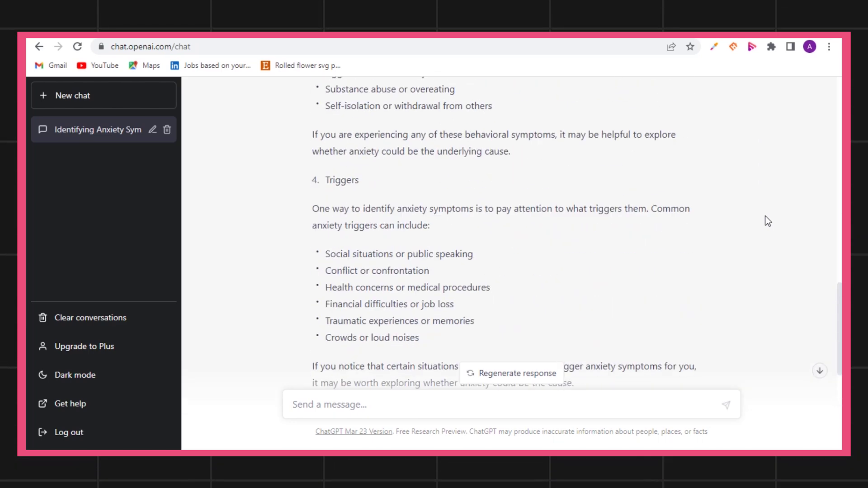
scroll(768, 221, down, 3)
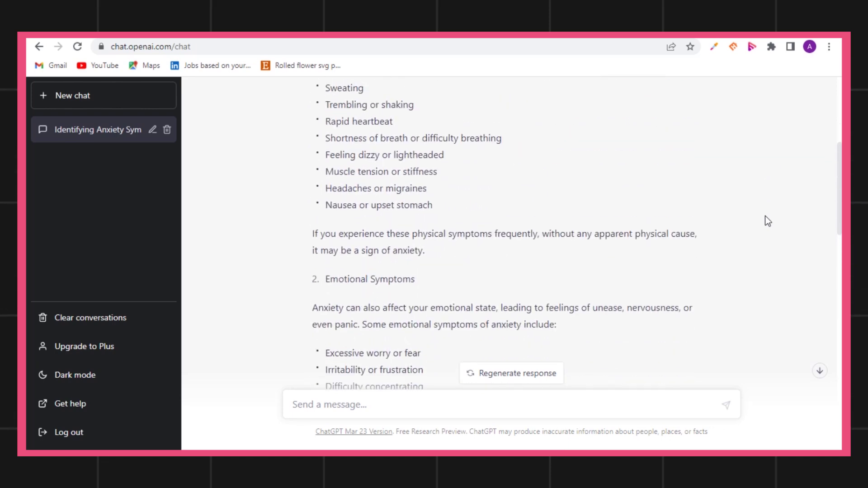
scroll(768, 221, up, 1)
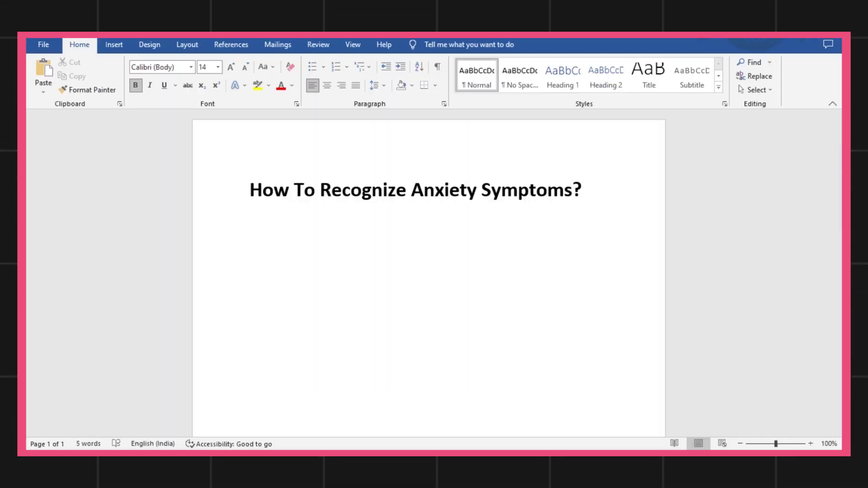
- Check the titled Word document, then ask ChatGPT to "Write a engaging introduction about how to recognize anxiety symptoms"
click(545, 211)
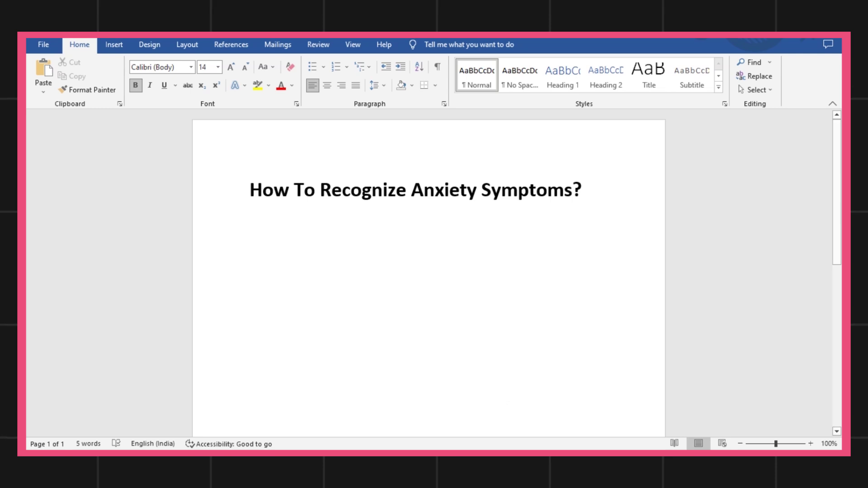
click(419, 407)
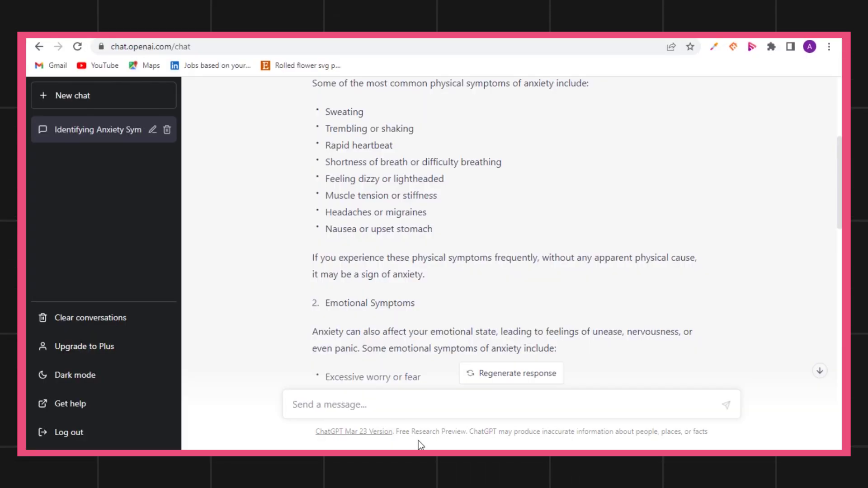
click(405, 411)
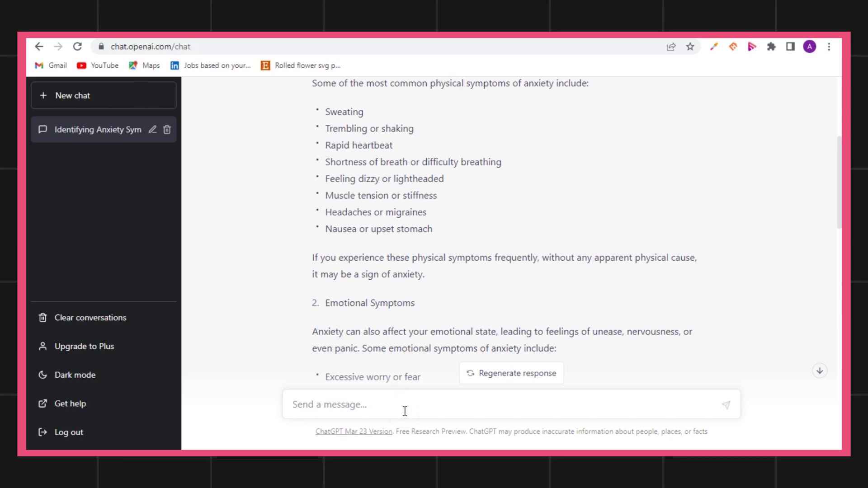
text(Write)
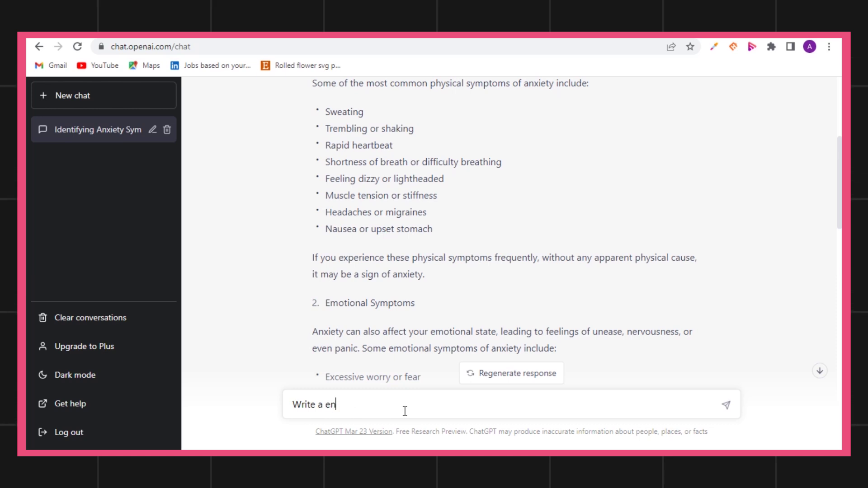
text(a engaging introduct)
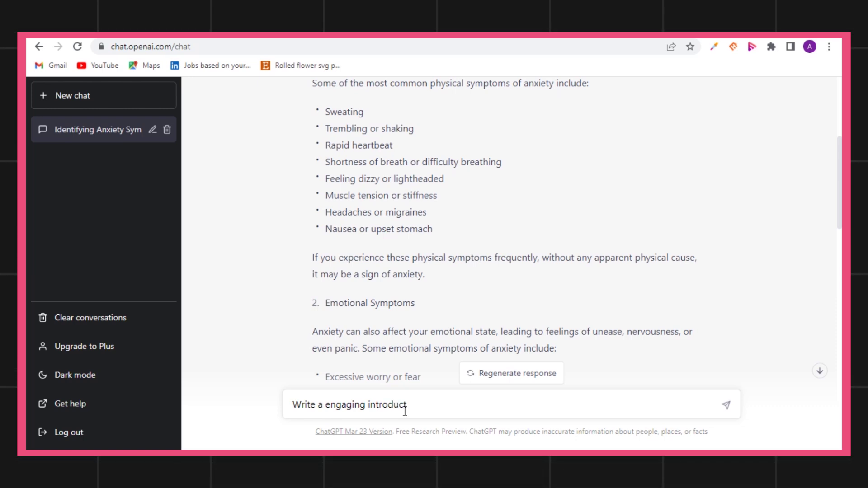
text(ion about how to w)
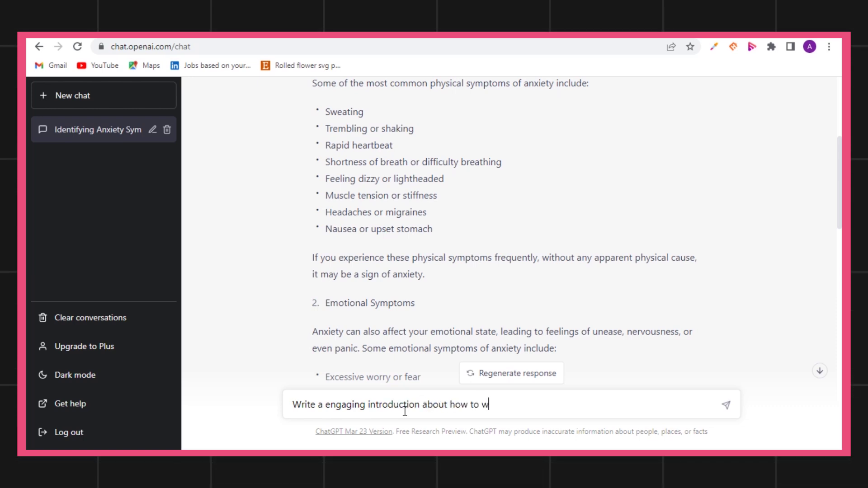
key(BackSpace)
text(recognize anxie)
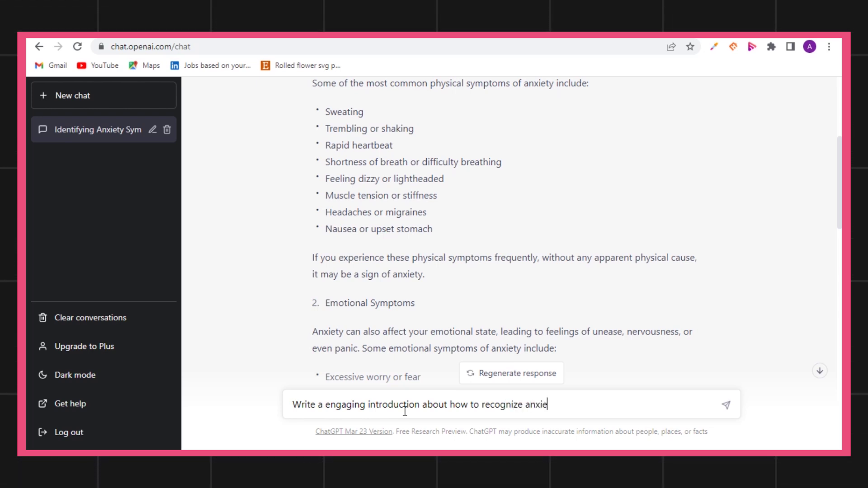
key(BackSpace)
key(BackSpace)
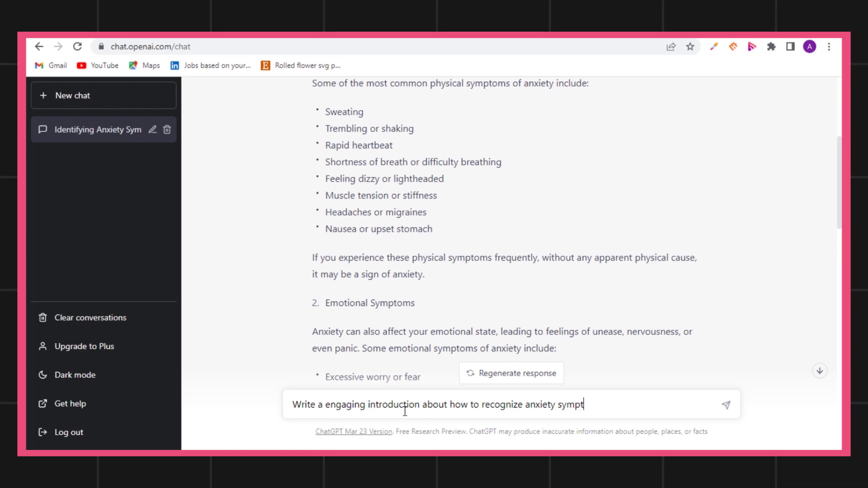
key(Return)
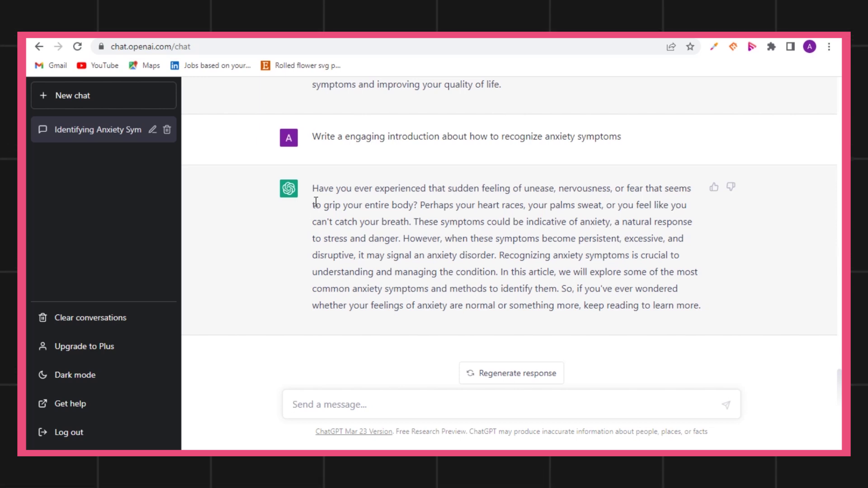
- Copy the whole introduction paragraph that ChatGPT generated about recognizing anxiety symptoms
drag(310, 188, 737, 343)
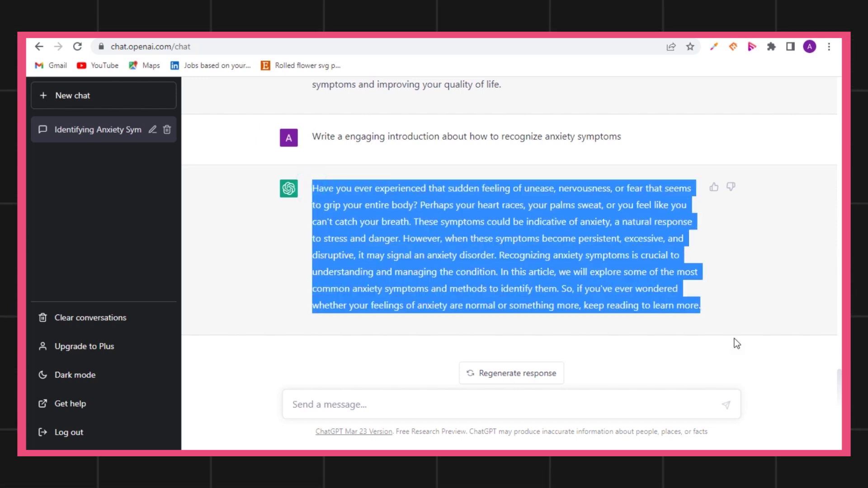
right_click(571, 294)
click(571, 298)
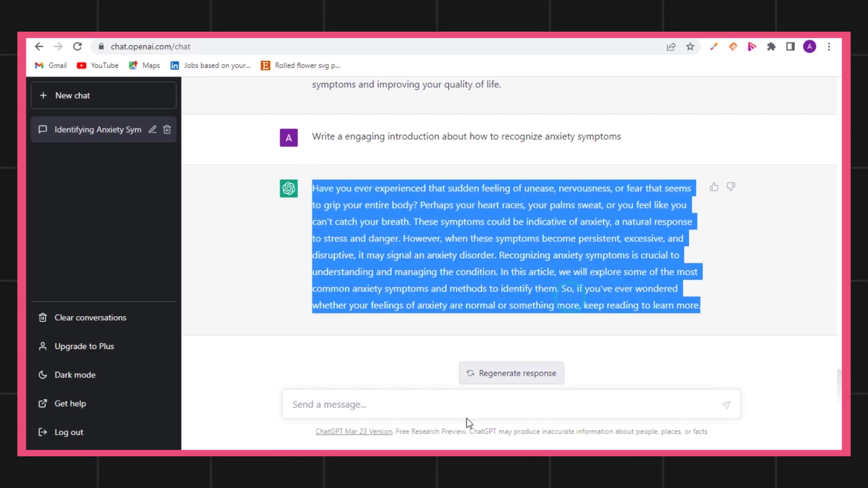
- Send ChatGPT the prompt "first person introduction about how to recognize anxiety symptoms"
click(468, 407)
text(f)
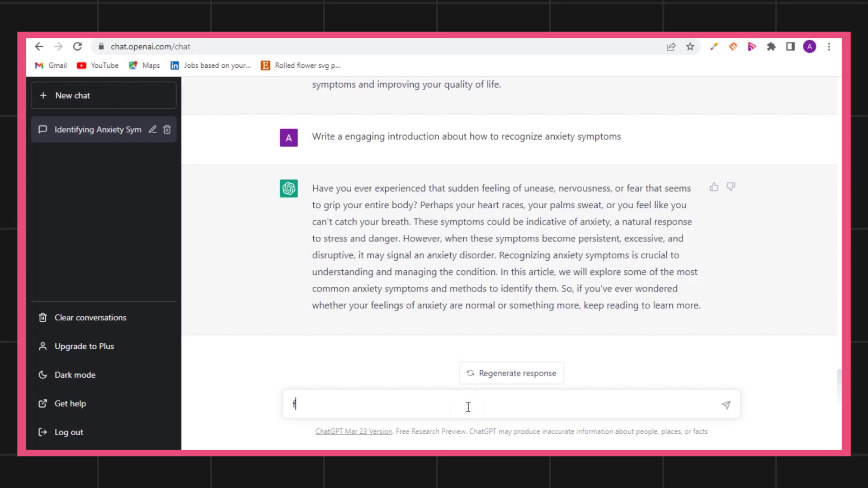
text(irs)
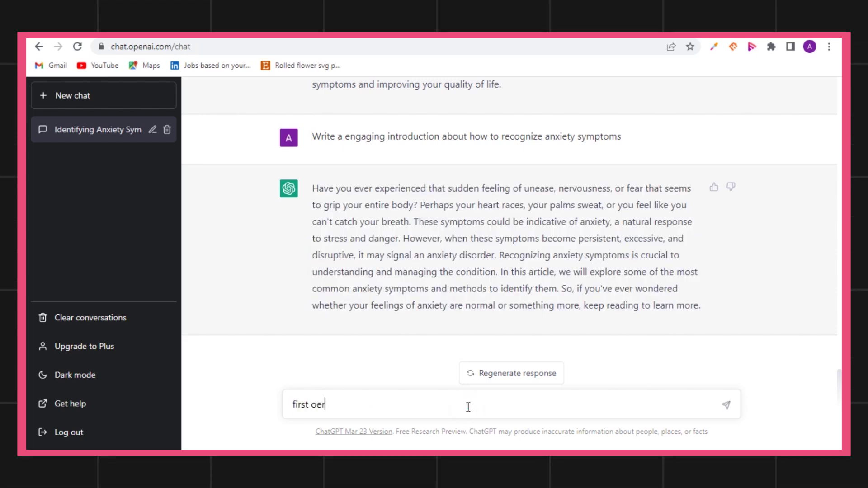
text(t person)
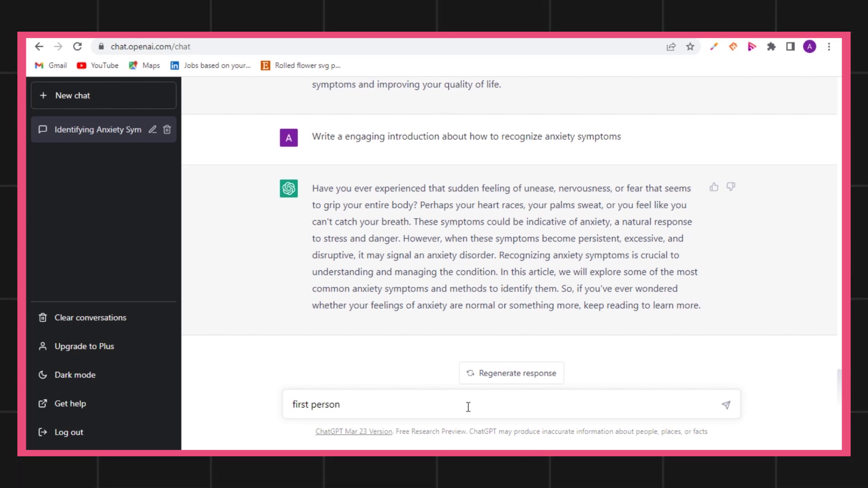
text( introduction about how)
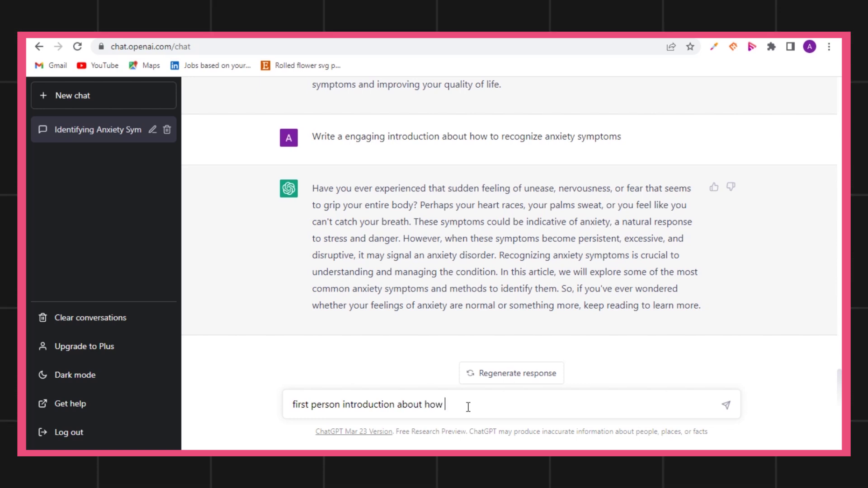
text( to recognize an)
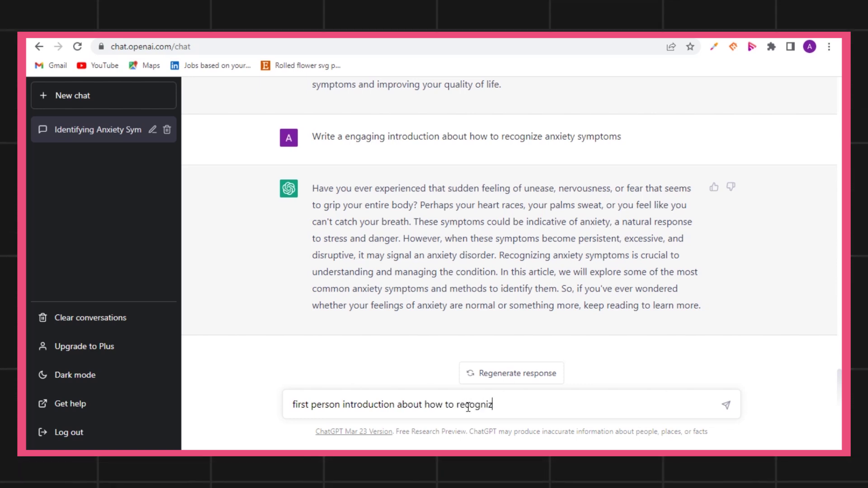
text(xiety symptoms)
key(Return)
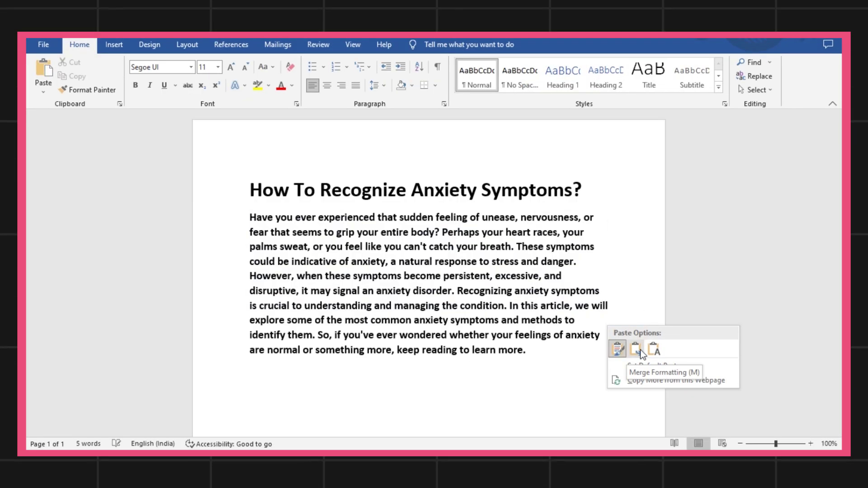
- Paste the introduction under the title as text only and remove its bold formatting
click(656, 351)
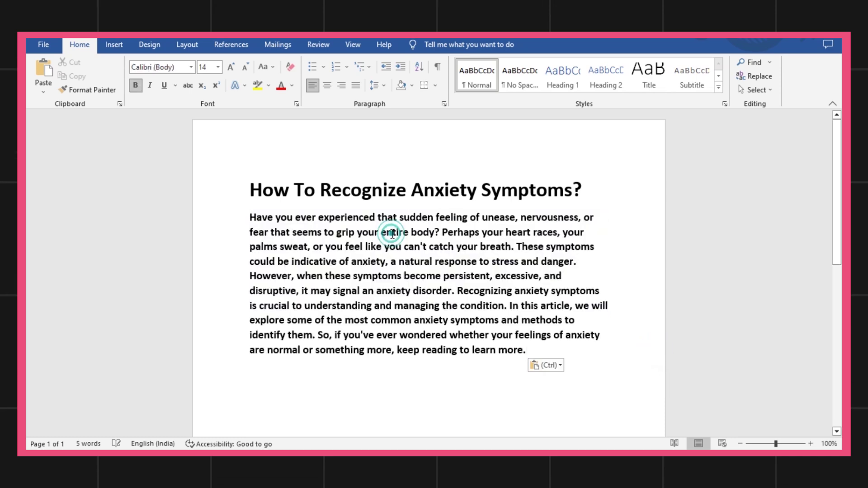
drag(248, 217, 527, 352)
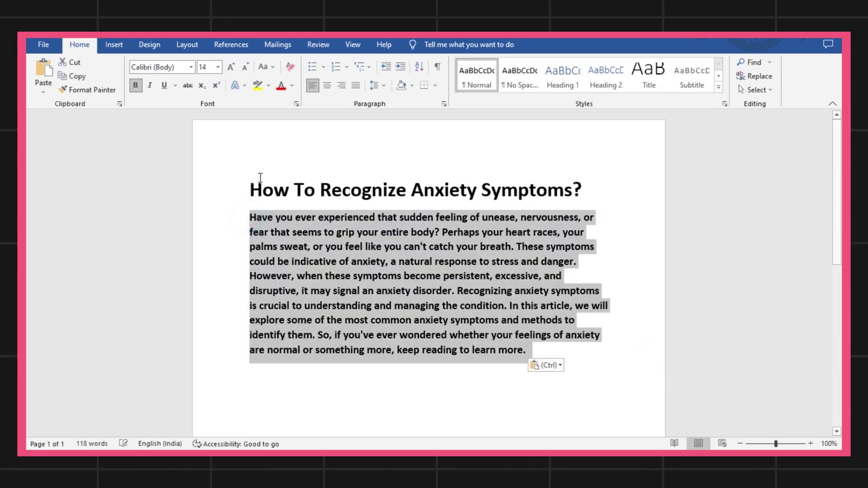
click(135, 86)
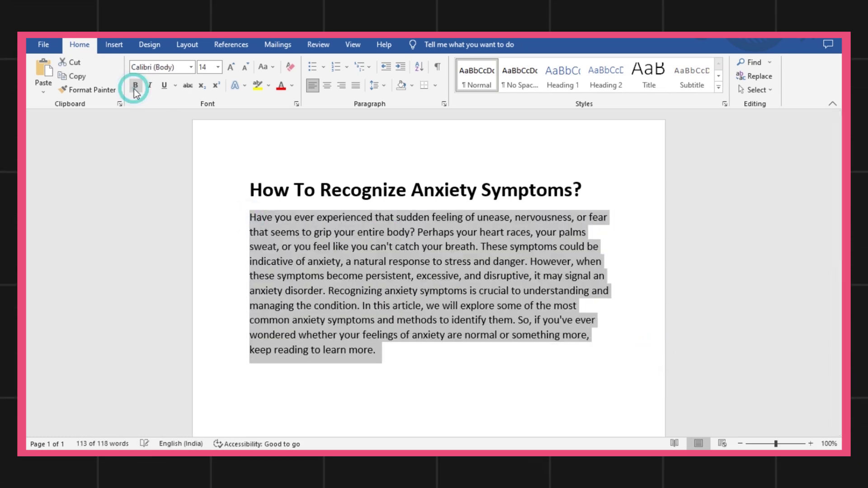
click(381, 224)
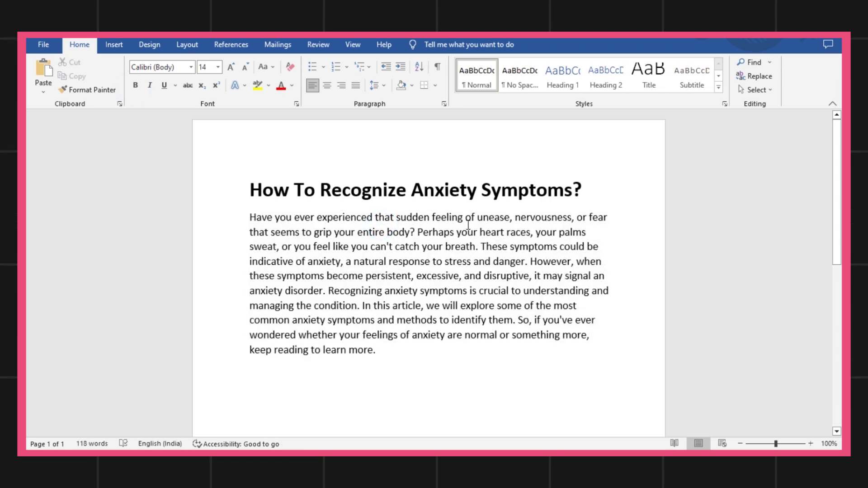
- Split the introduction into three paragraphs, starting new ones at "These symptoms could be" and "Recognizing anxiety symptoms"
key(Return)
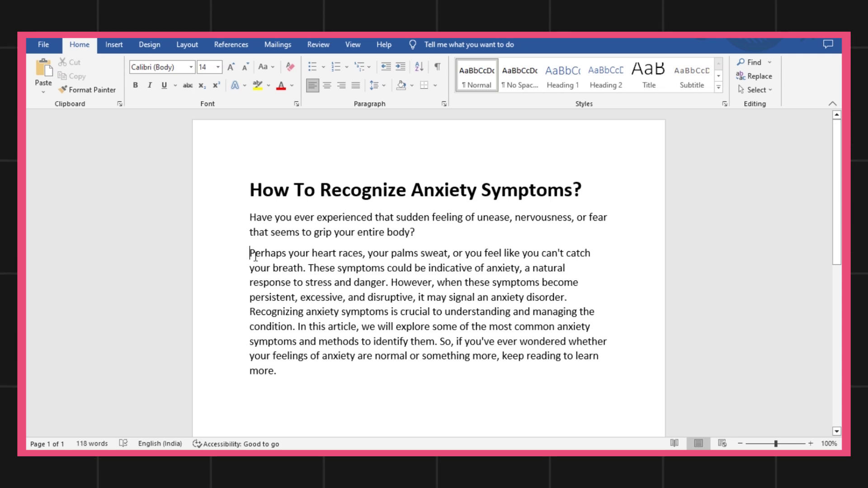
key(BackSpace)
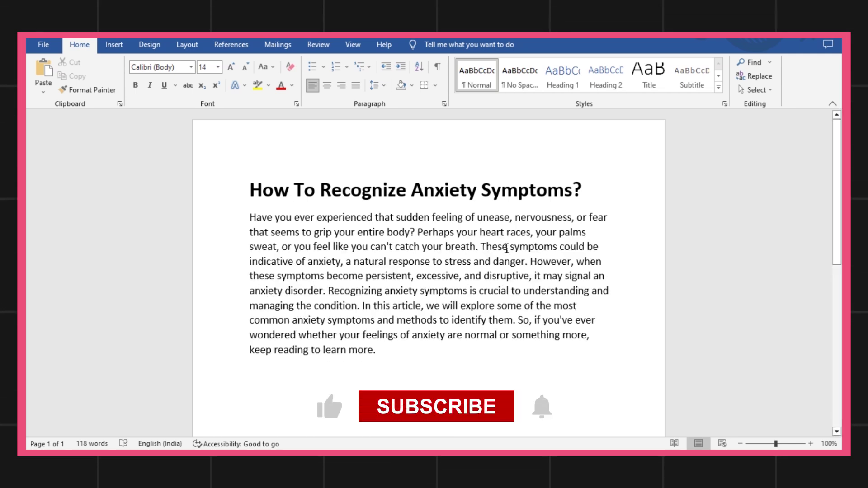
click(481, 246)
key(Return)
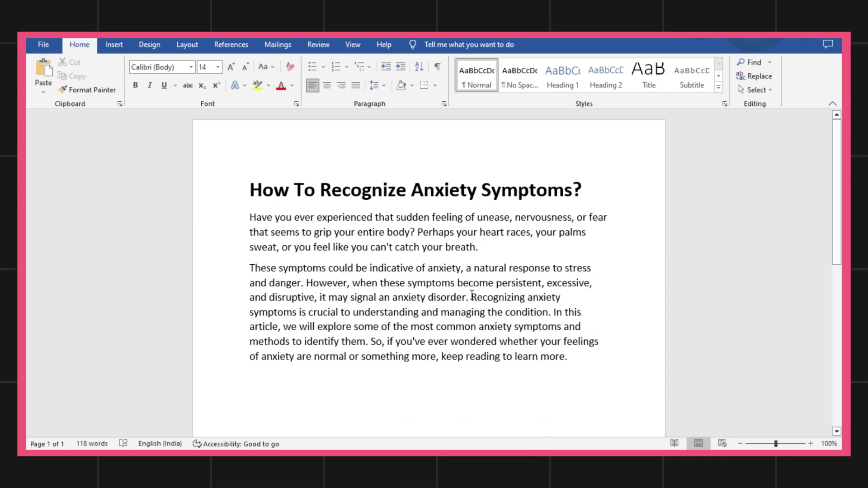
key(Return)
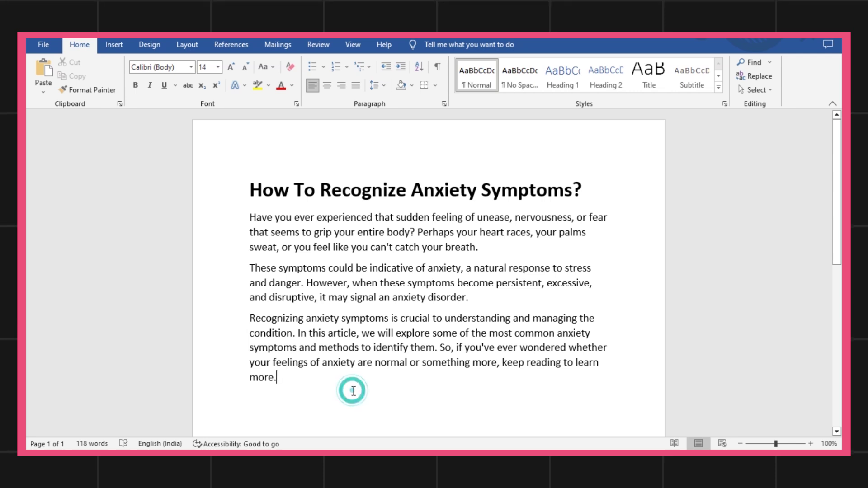
- Add the bold heading "What Are Anxiety Symptoms?" below the introduction and copy its text
key(Return)
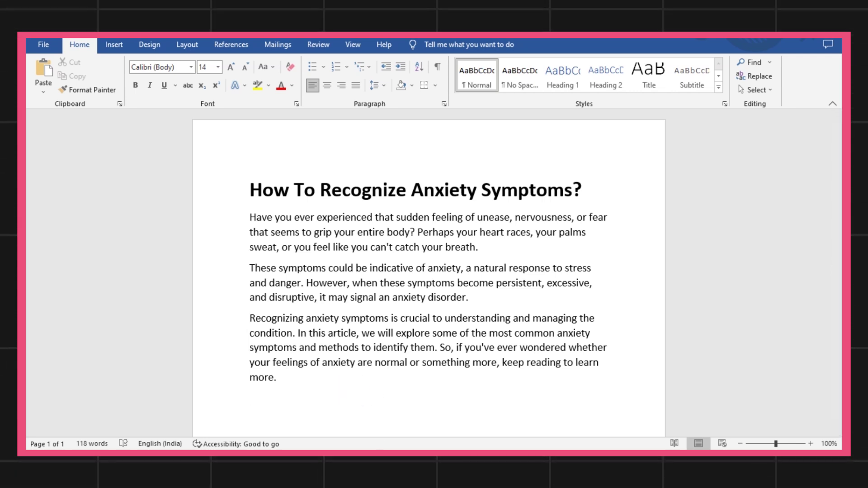
click(297, 401)
text(What)
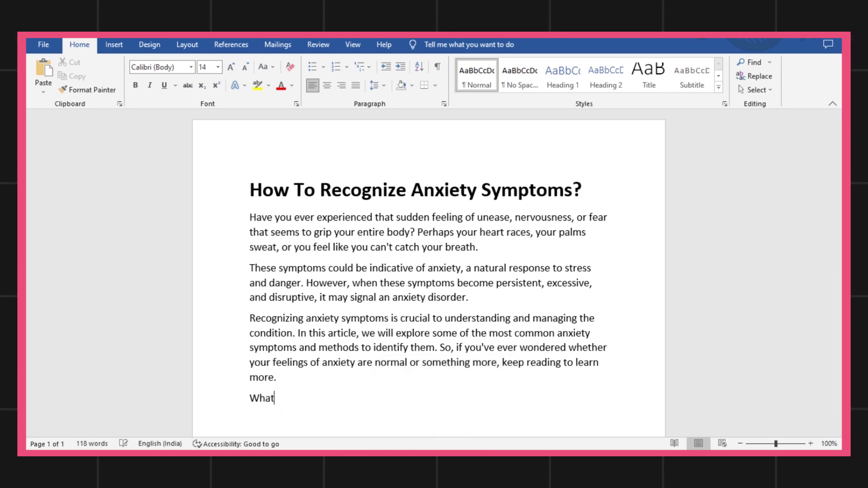
text( Are Anxiety Sympt)
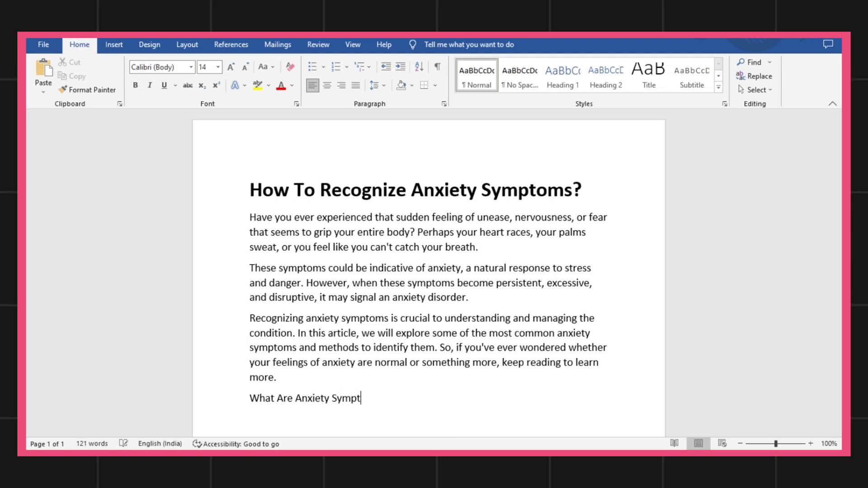
text(oms?)
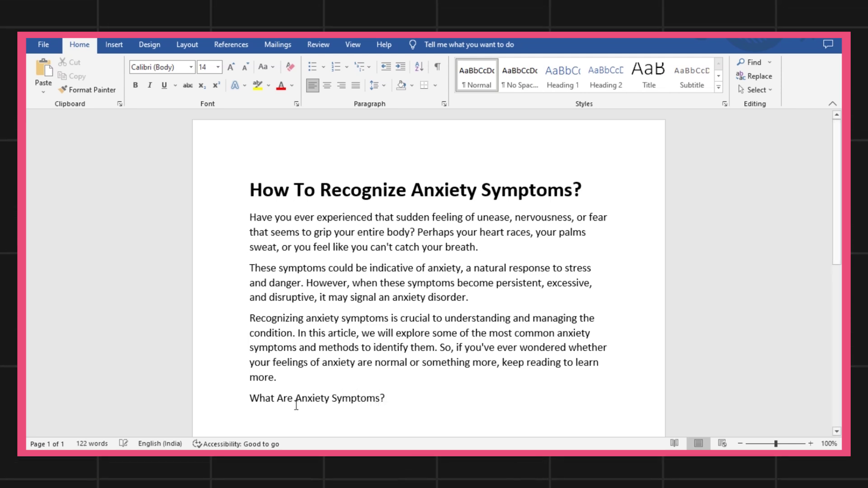
click(207, 409)
key(ctrl+c)
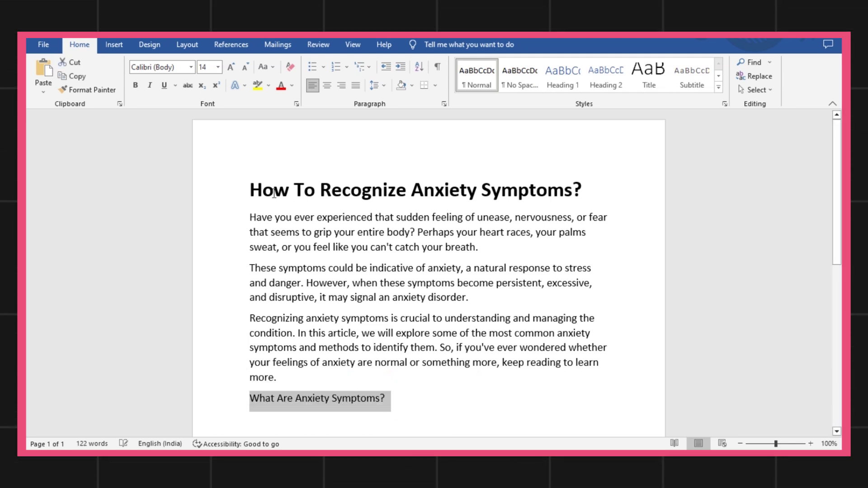
click(136, 85)
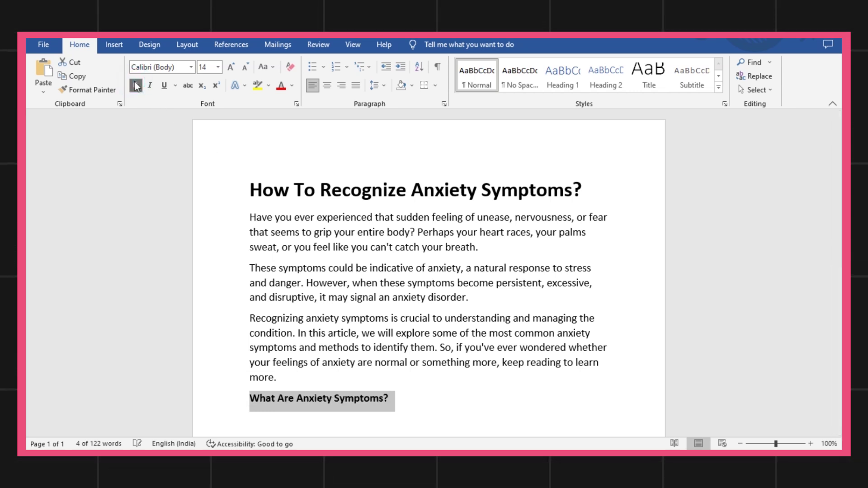
- Start a new line below the heading, then switch to ChatGPT and send the copied question "What Are Anxiety Symptoms?"
click(408, 404)
key(Return)
key(alt+Tab)
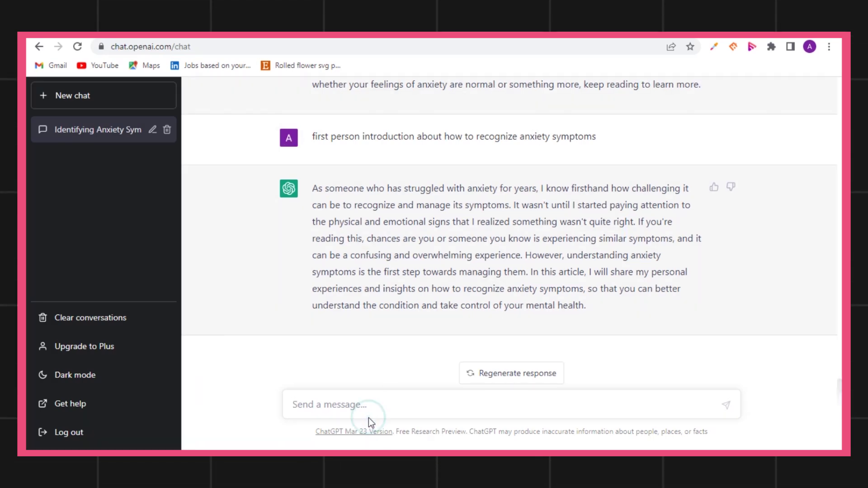
click(359, 409)
key(ctrl+v)
key(Return)
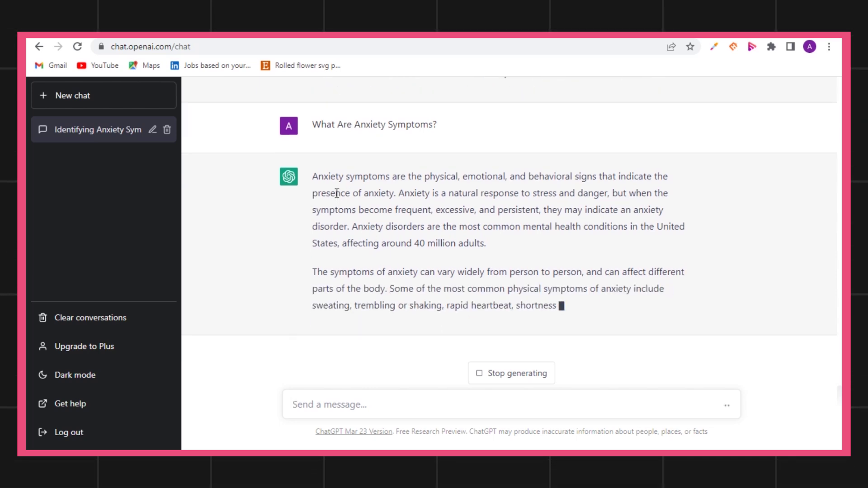
- Copy the first paragraph of ChatGPT's answer to "What Are Anxiety Symptoms?"
drag(312, 145, 326, 144)
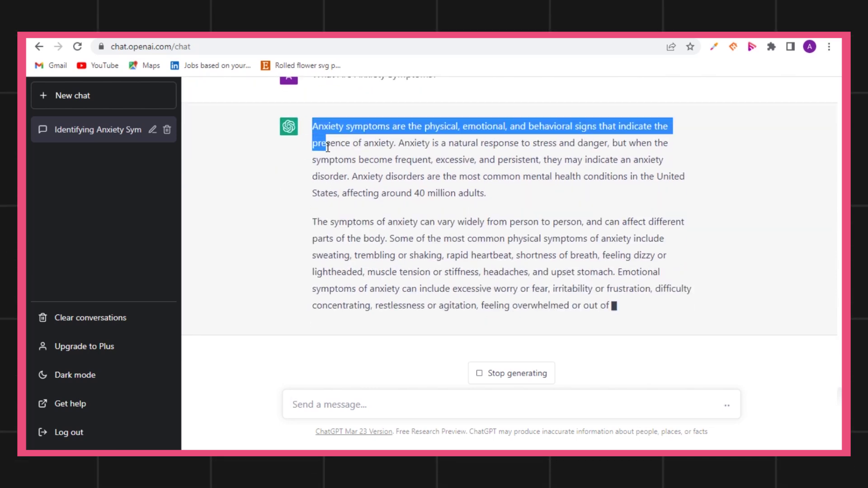
click(479, 178)
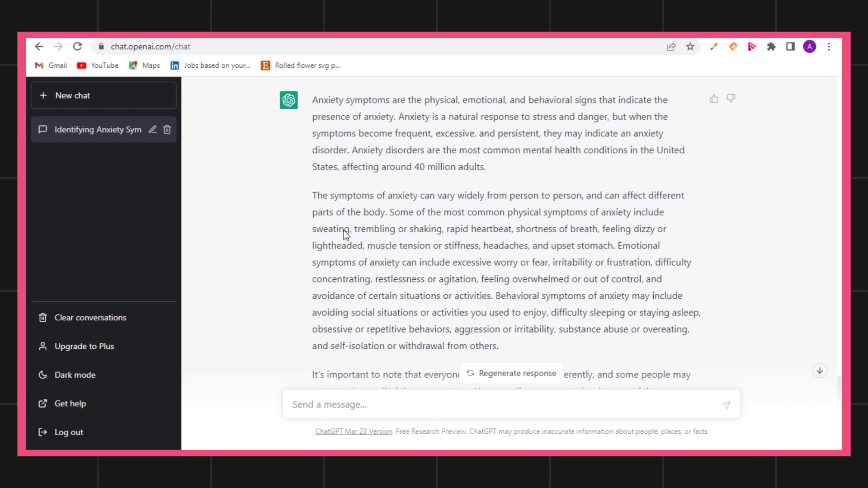
drag(313, 100, 515, 171)
right_click(446, 163)
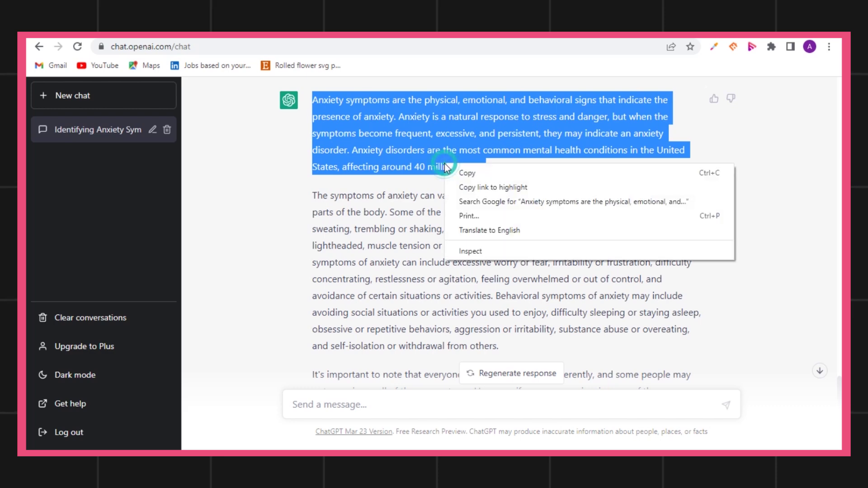
click(457, 173)
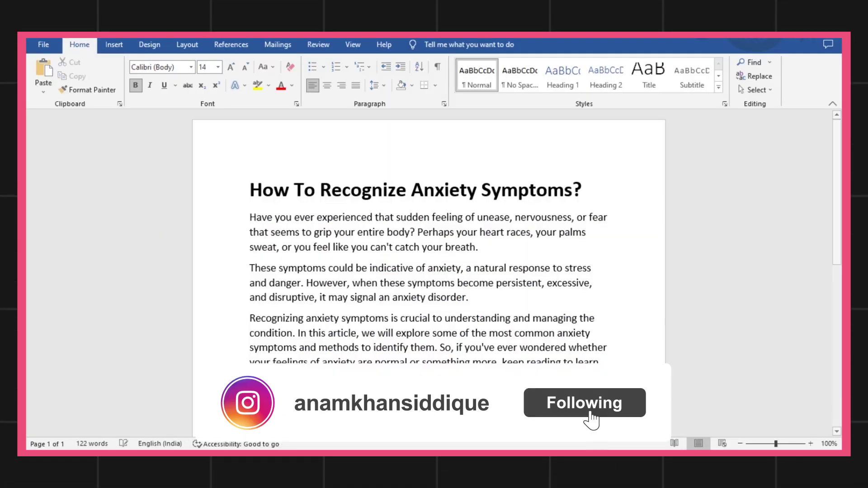
- Paste the copied paragraph under the "What Are Anxiety Symptoms?" heading in Word, keeping only its text
key(ctrl+v)
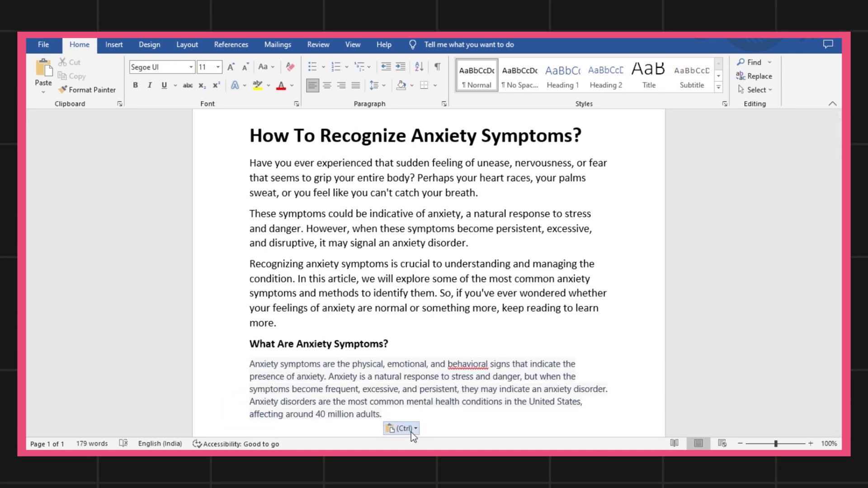
click(410, 430)
click(430, 383)
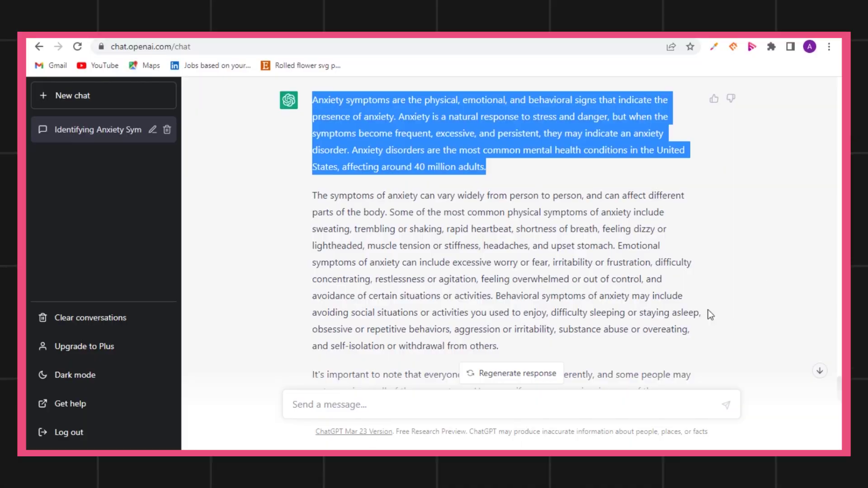
- Copy the "Physical Symptoms" section, from its heading through the closing sentence after the bullet list, from ChatGPT's earlier long answer
drag(841, 381, 841, 142)
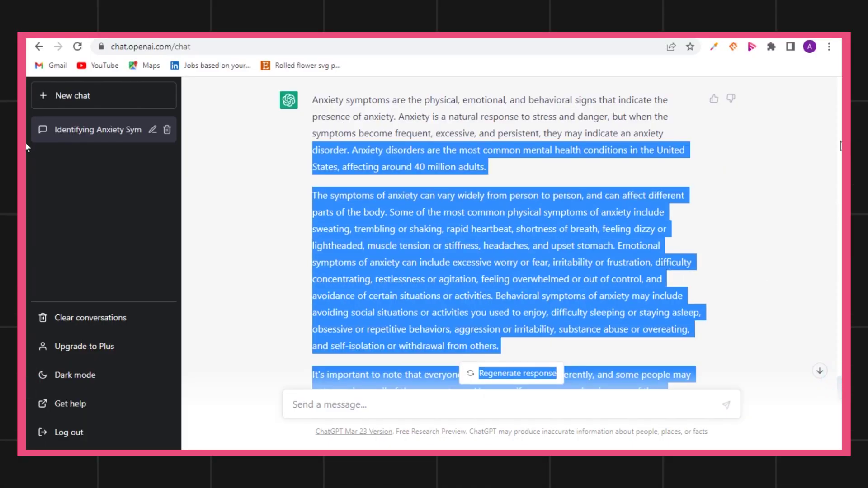
click(688, 108)
scroll(689, 107, up, 15)
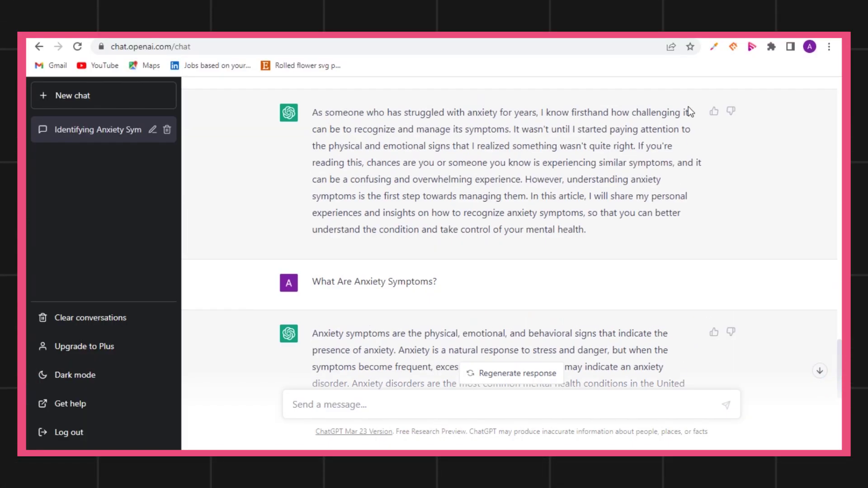
scroll(689, 106, up, 20)
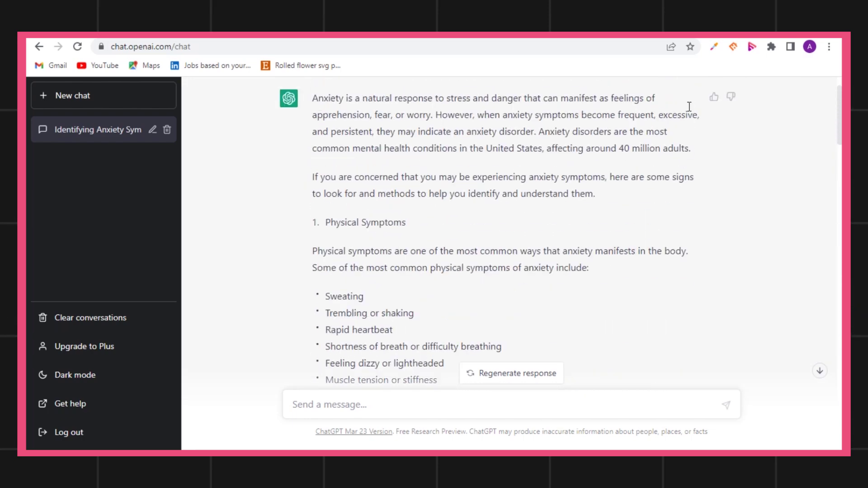
scroll(689, 107, down, 3)
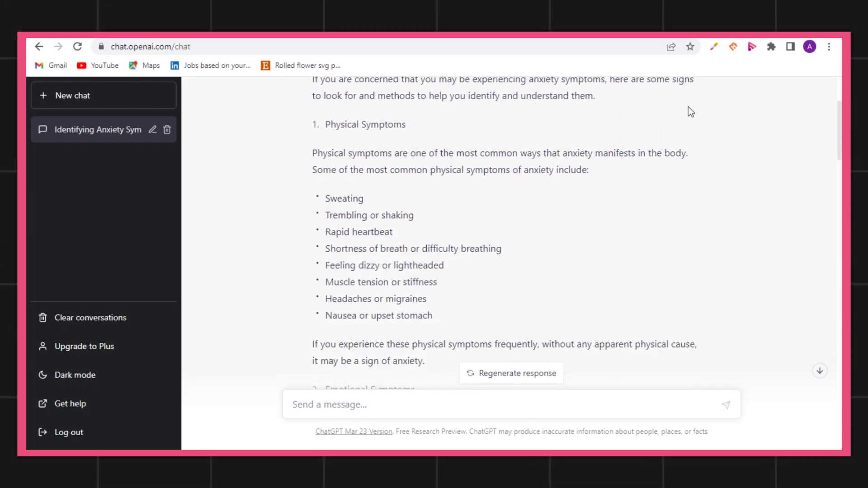
drag(313, 124, 426, 353)
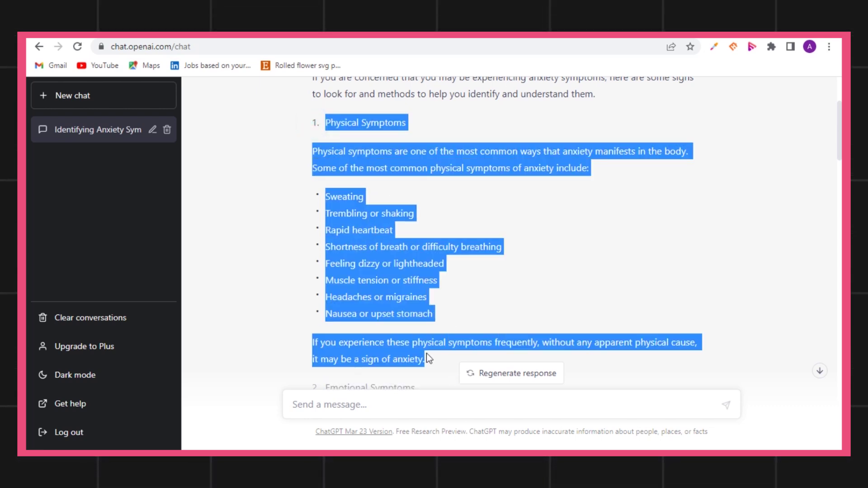
right_click(383, 298)
click(390, 305)
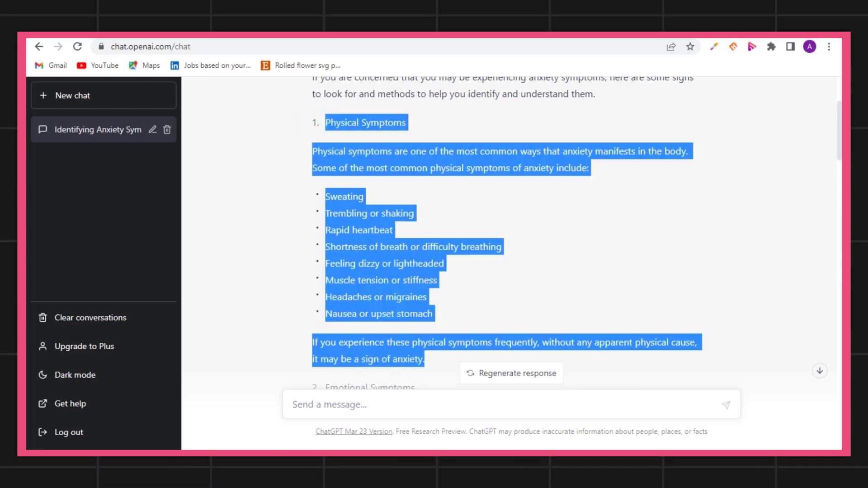
- Switch to Word and remove the bold formatting from the paragraph under "What Are Anxiety Symptoms?"
key(alt+Tab)
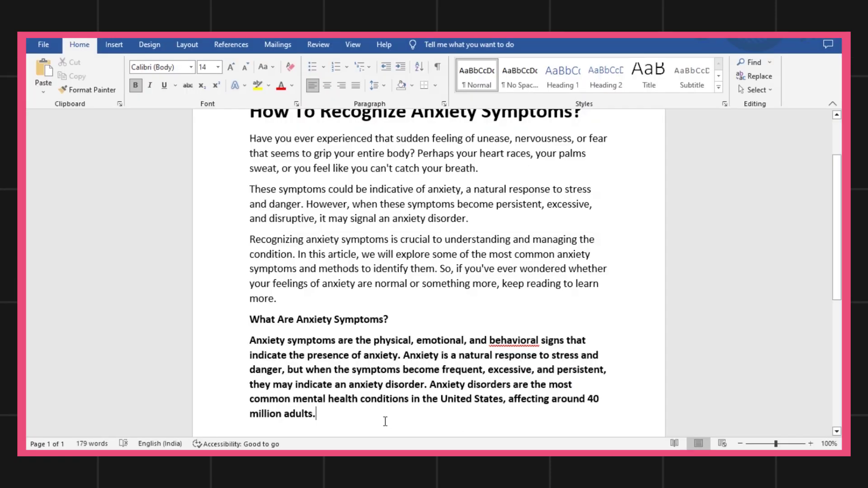
drag(370, 427, 249, 340)
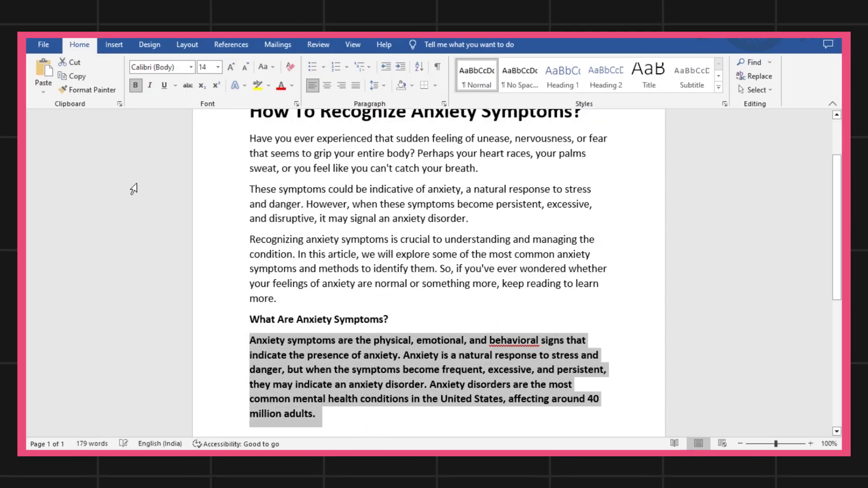
click(136, 85)
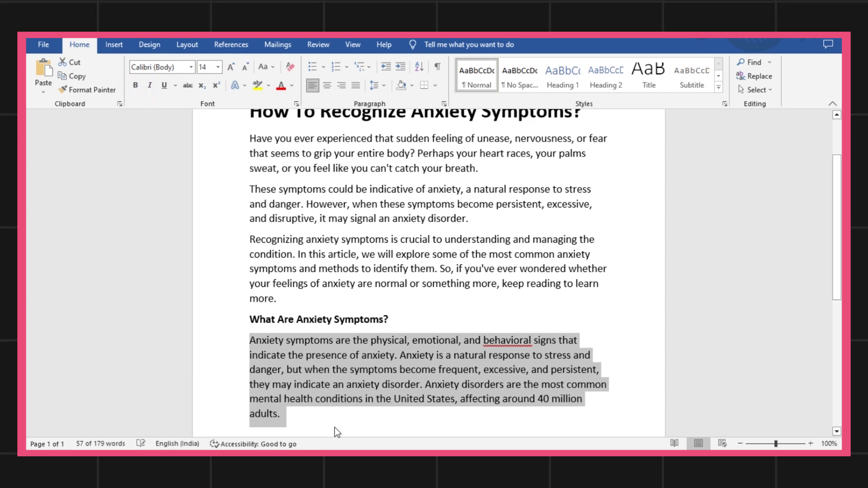
- Paste the physical symptoms section as text only on a new line after the paragraph and extend its heading to "Physical Symptoms Of Anxiety"
click(314, 417)
key(Return)
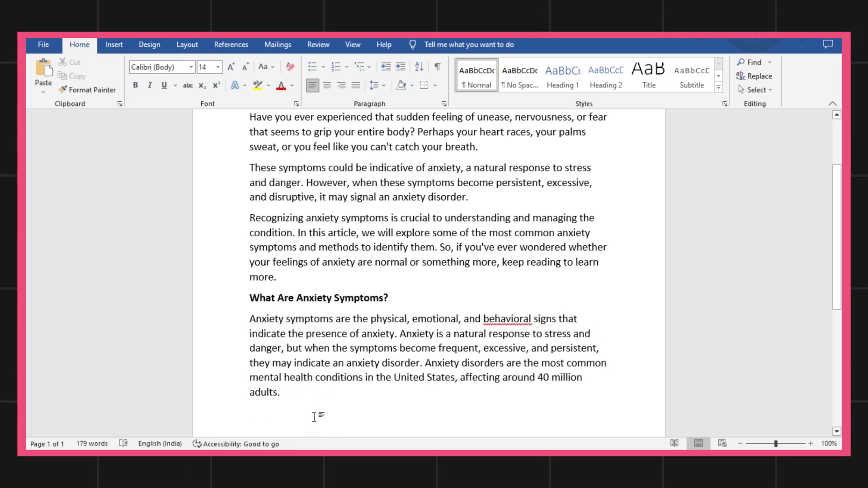
key(ctrl+v)
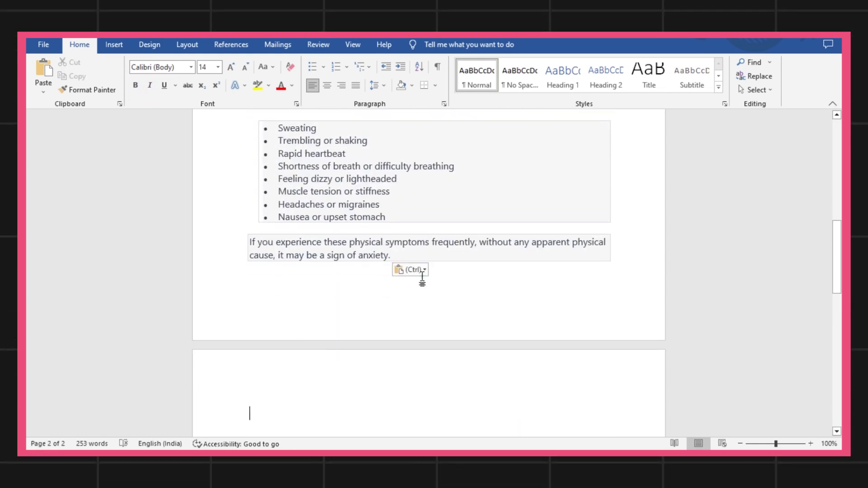
click(423, 271)
click(441, 295)
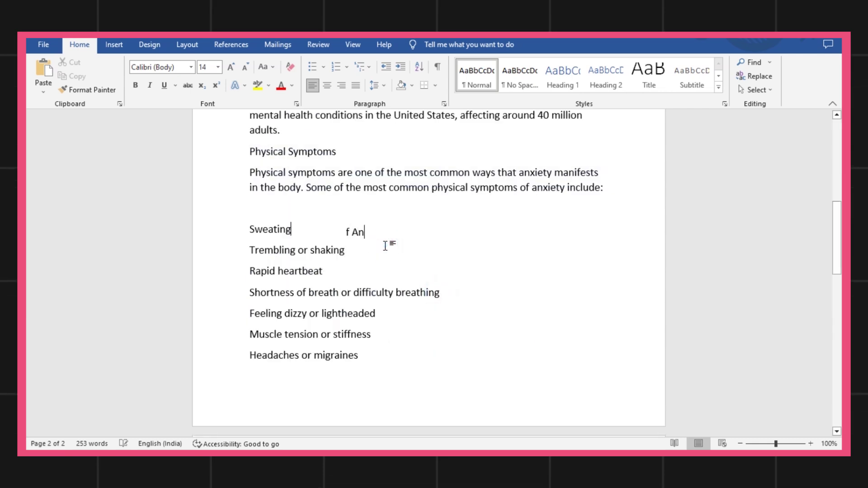
text(xiety?)
key(BackSpace)
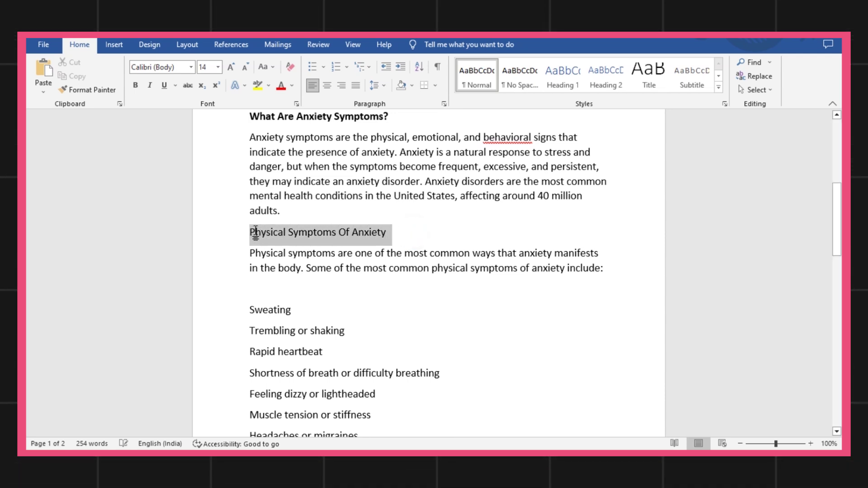
- Bold the "Physical Symptoms Of Anxiety" heading and remove the blank line between its introductory paragraph and "Sweating"
click(135, 85)
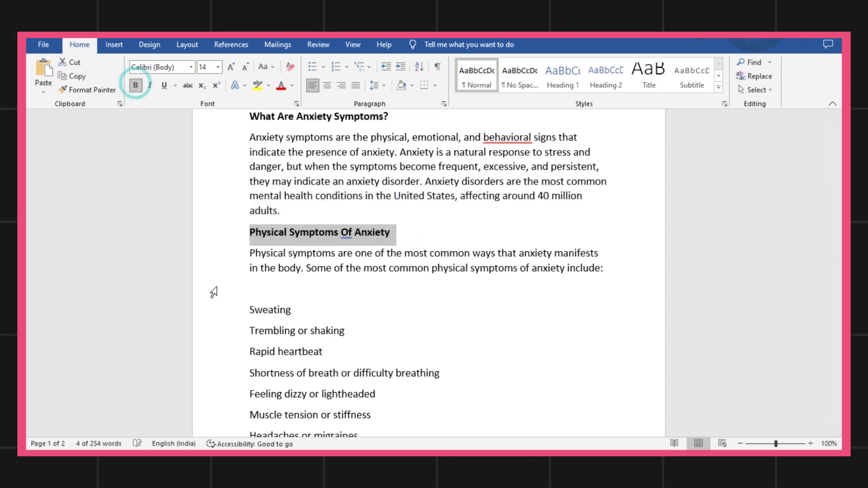
click(257, 287)
key(Delete)
- Format the symptom lines from "Sweating" through "Nausea or upset stomach" as a bulleted list
drag(252, 289, 423, 310)
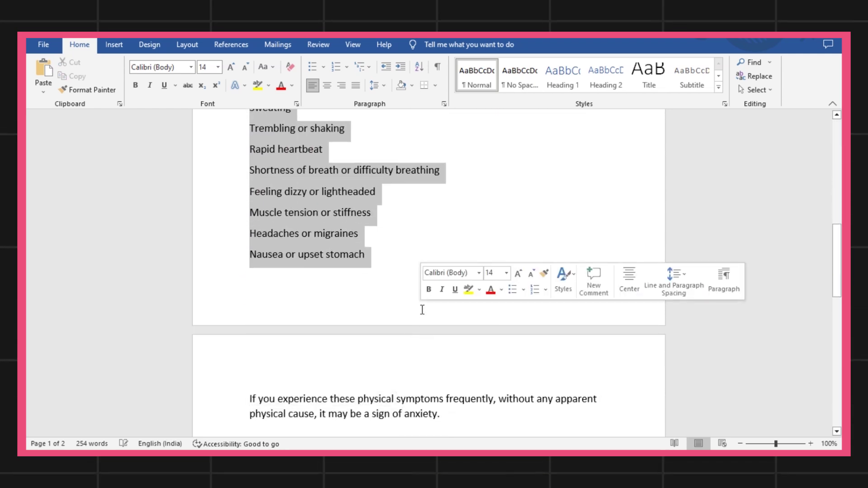
click(314, 72)
click(347, 300)
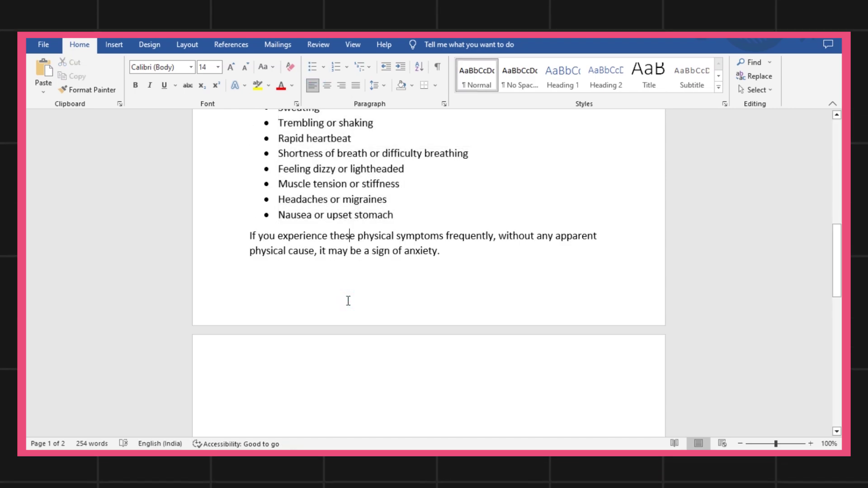
scroll(347, 300, up, 4)
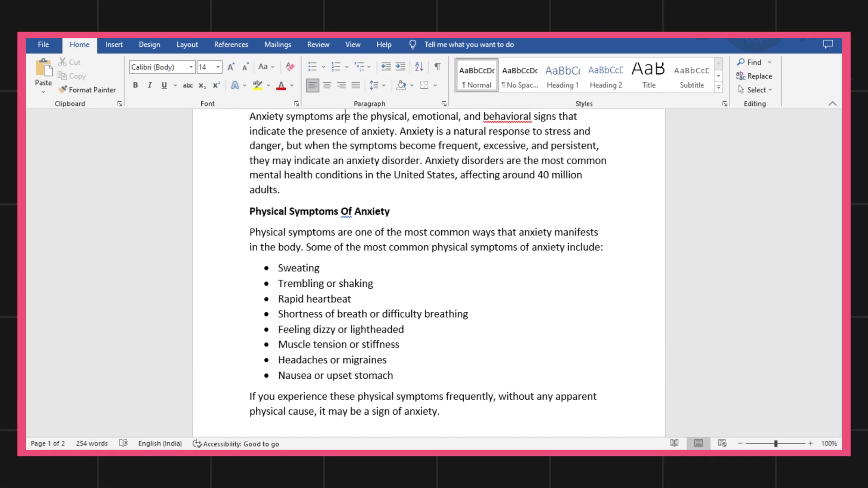
- Switch to ChatGPT and copy the long answer from the "Emotional Symptoms" heading through the closing sentence of the "Triggers" section
key(alt+Tab)
click(432, 187)
scroll(433, 187, down, 1)
scroll(434, 188, down, 5)
drag(311, 101, 589, 354)
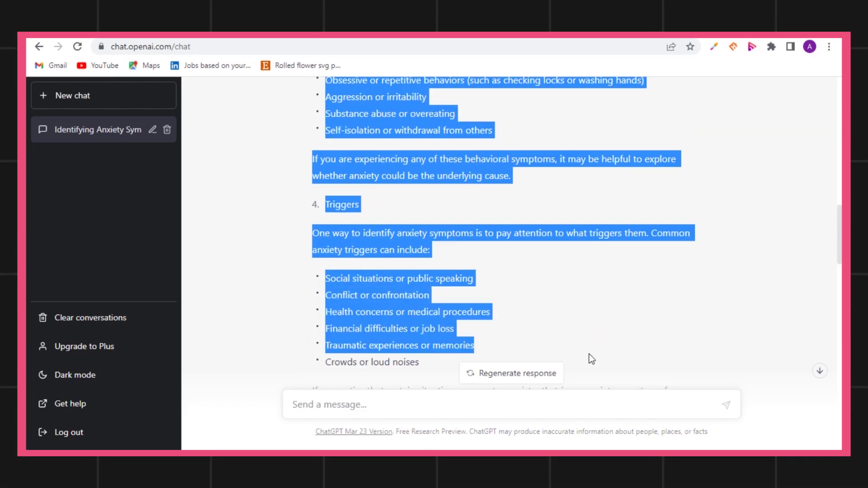
click(560, 292)
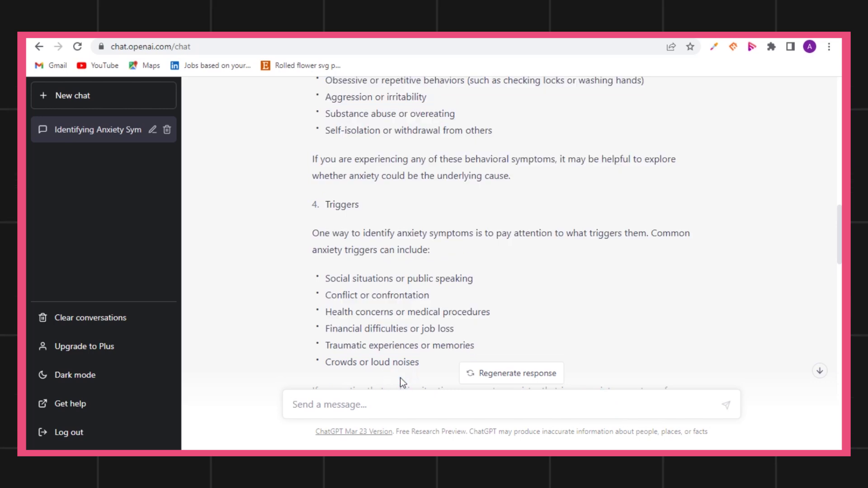
scroll(390, 362, down, 6)
scroll(388, 357, up, 3)
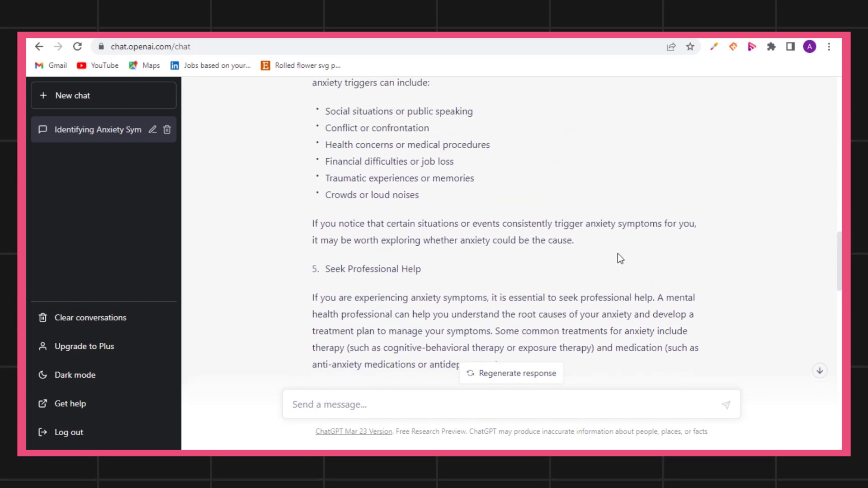
drag(574, 244, 315, 322)
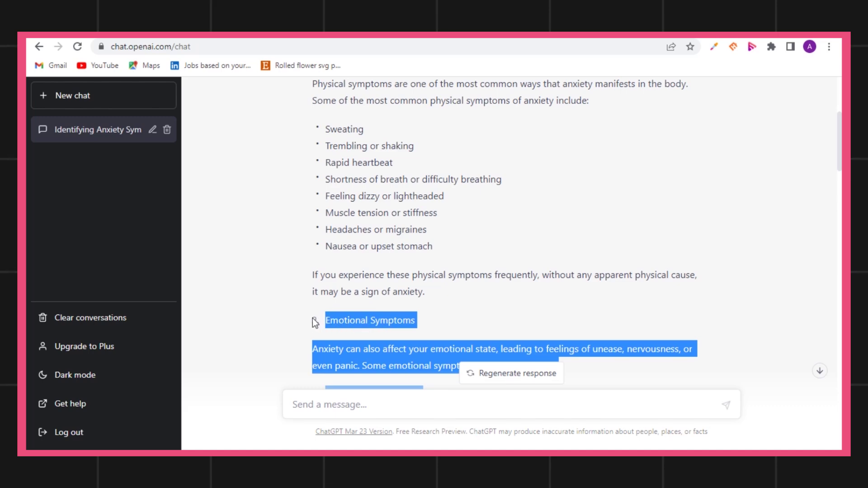
click(374, 323)
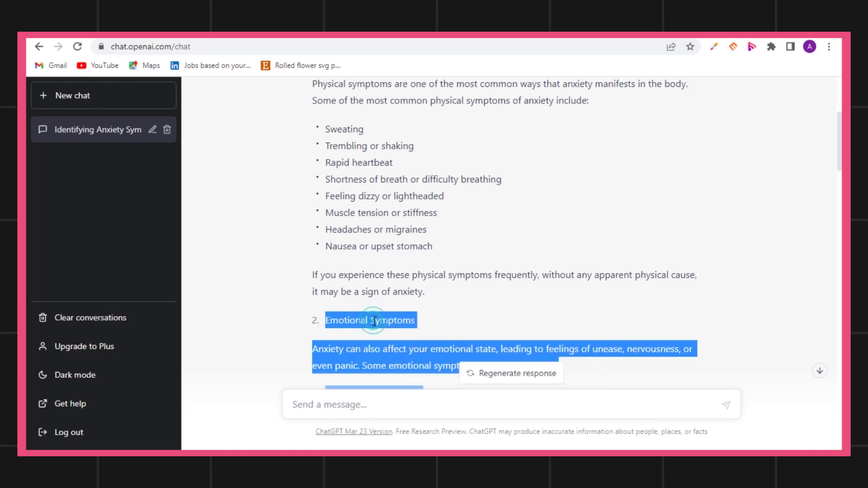
- Switch to Word and paste the copied sections as text only on a new line after the physical symptoms section
key(alt+Tab)
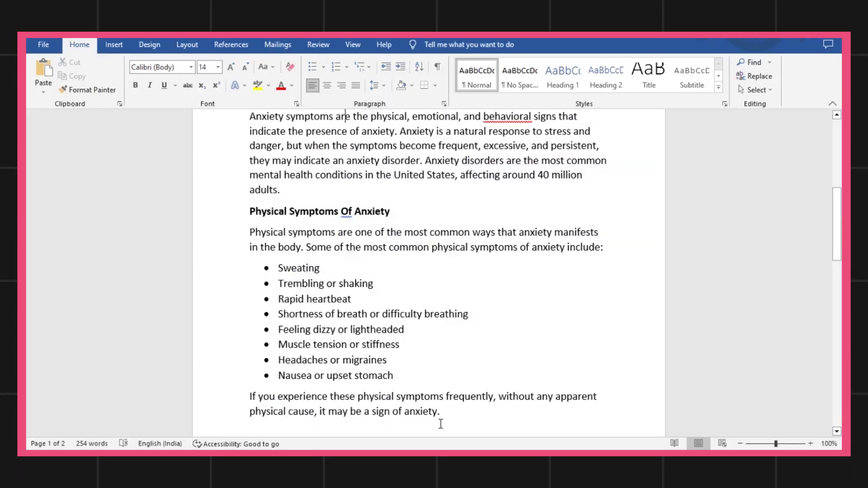
key(Return)
key(ctrl+v)
click(553, 409)
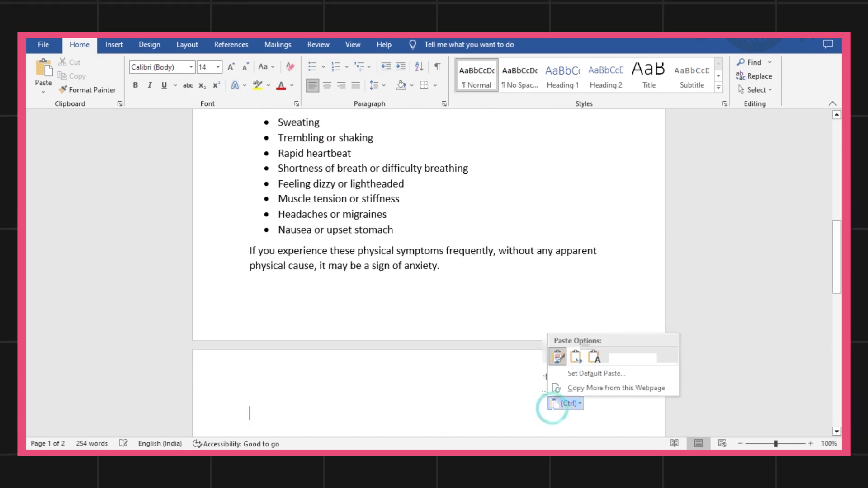
click(595, 360)
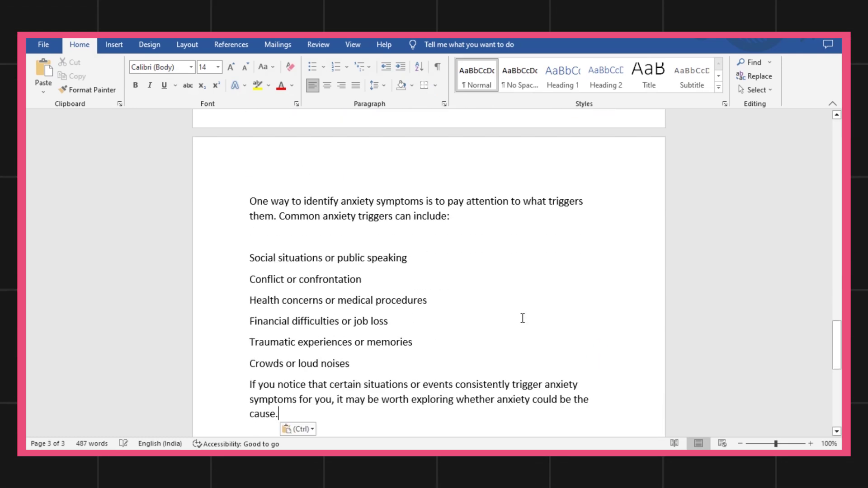
- Look through the pasted emotional symptoms, behavioral symptoms and triggers sections up to the end of the document
key(Up)
key(Up)
key(Up)
key(Up)
key(Up)
key(Up)
key(Up)
key(Up)
key(Up)
key(Up)
key(Up)
key(Up)
key(Up)
key(Up)
key(Up)
key(Up)
key(Up)
key(Up)
key(Up)
key(Up)
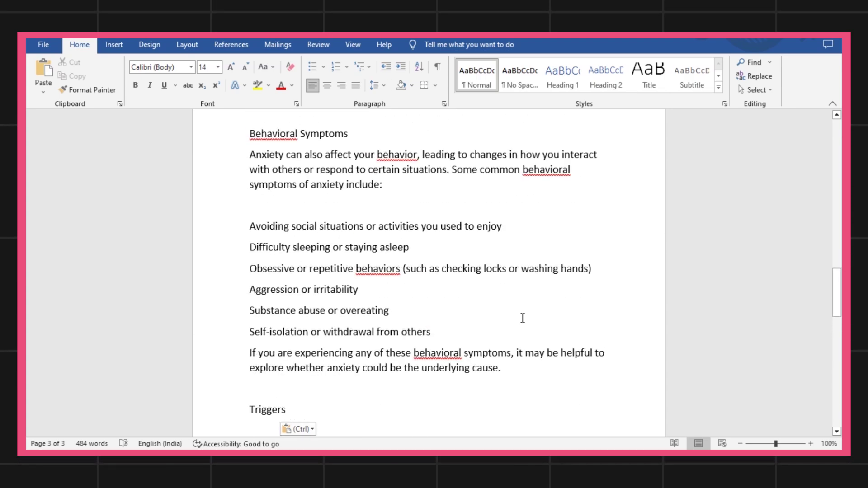
key(Down)
key(Down)
key(Down)
key(Down)
key(Down)
key(Down)
key(Down)
key(Down)
key(Down)
key(Down)
key(Down)
key(Down)
key(Down)
key(Down)
key(Down)
key(Down)
key(Down)
key(Down)
key(Down)
key(Down)
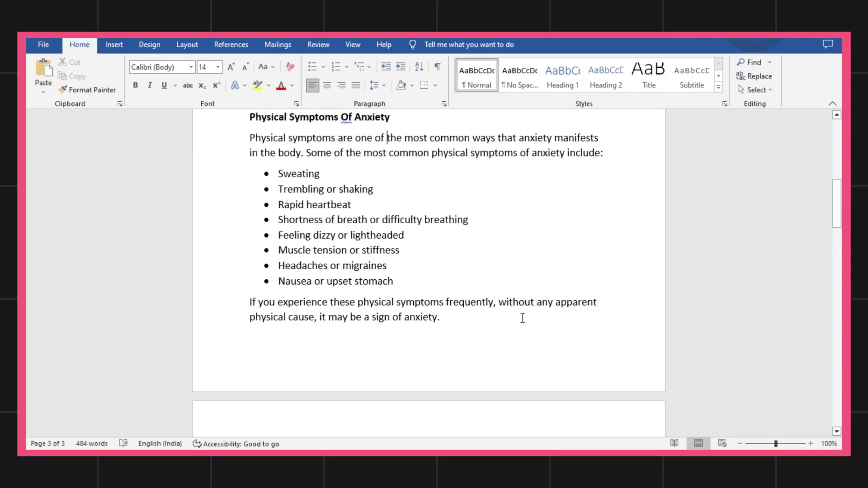
key(Down)
key(Down)
key(Down)
key(Down)
key(Down)
key(Down)
key(Down)
key(Down)
key(Down)
key(Down)
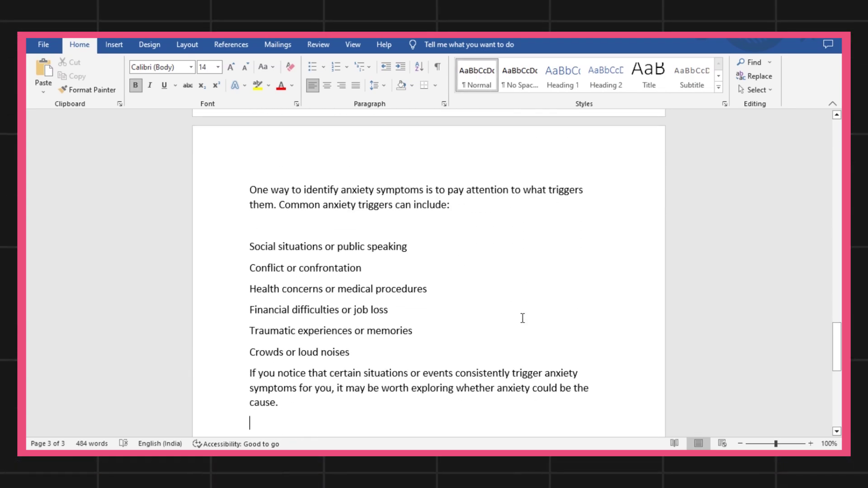
- Add the bold heading "Types Of Anxiety Order" below a blank line at the end of the document
key(Down)
key(Down)
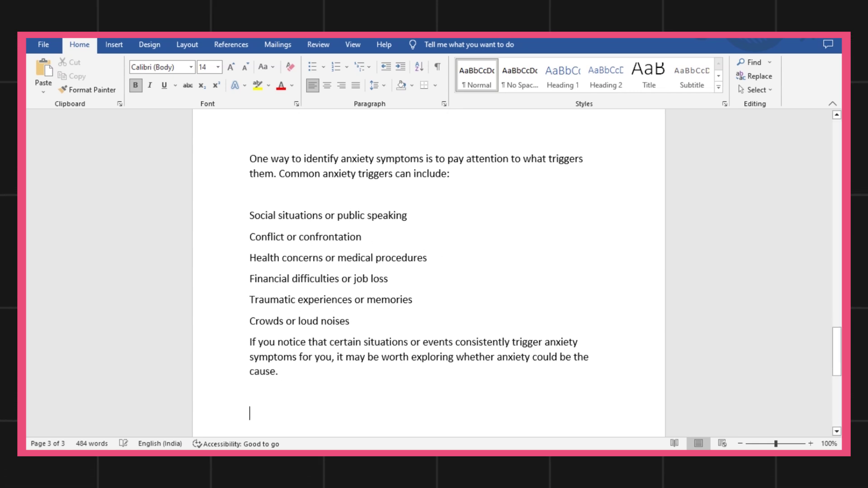
text(Typ)
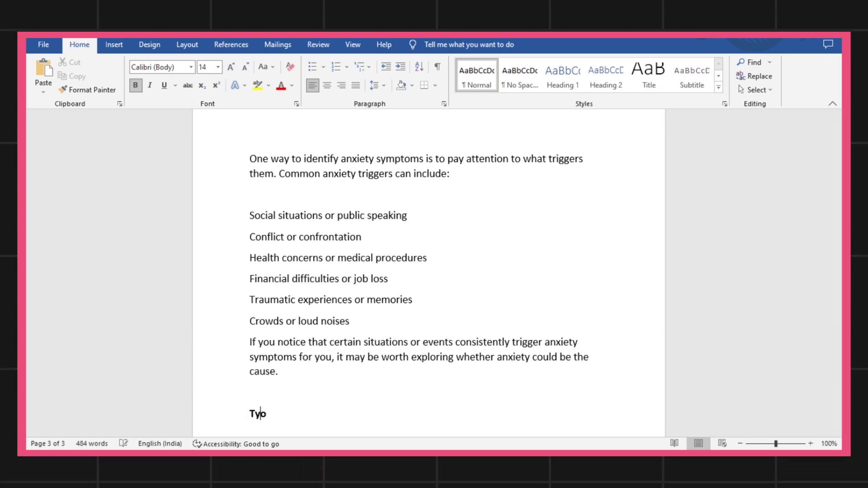
text(es Of Anxiety Order)
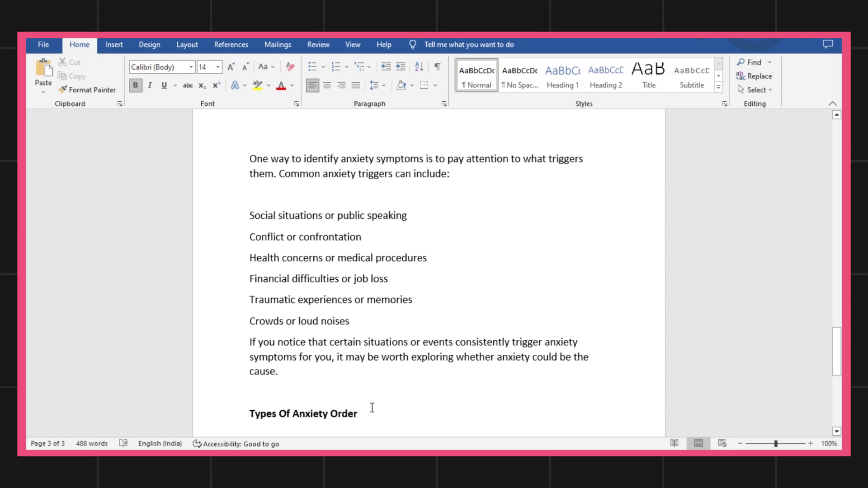
- Copy the "Types Of Anxiety Order" heading, switch to ChatGPT and submit it as a new prompt
right_click(251, 420)
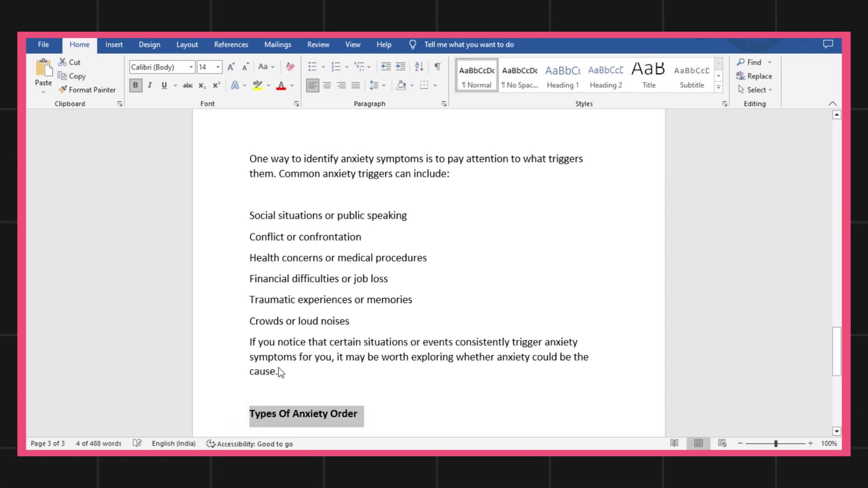
click(292, 277)
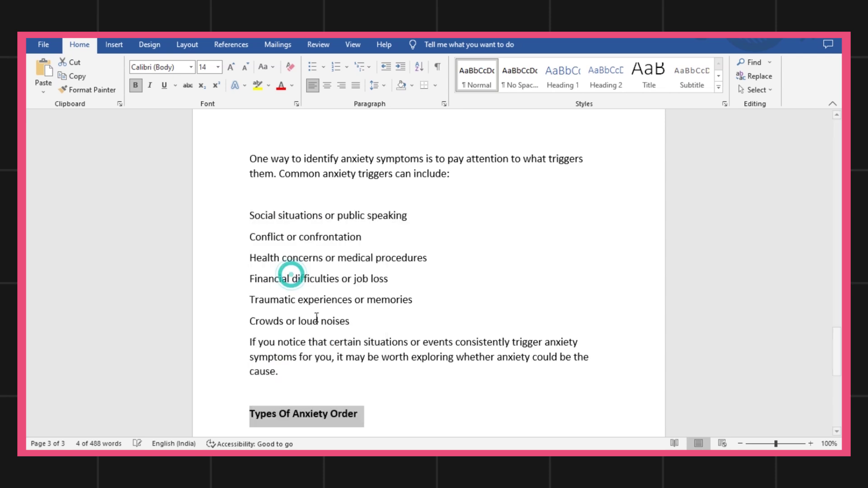
key(alt+Tab)
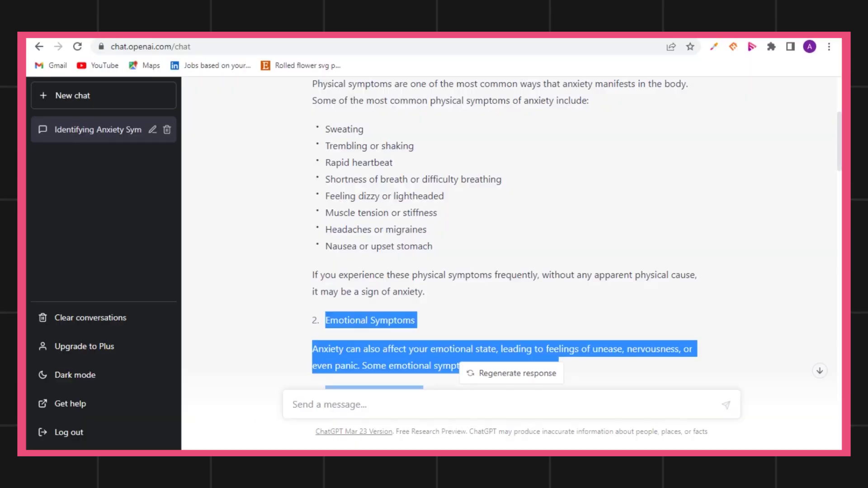
click(402, 399)
text(Types Of Anxiety Order)
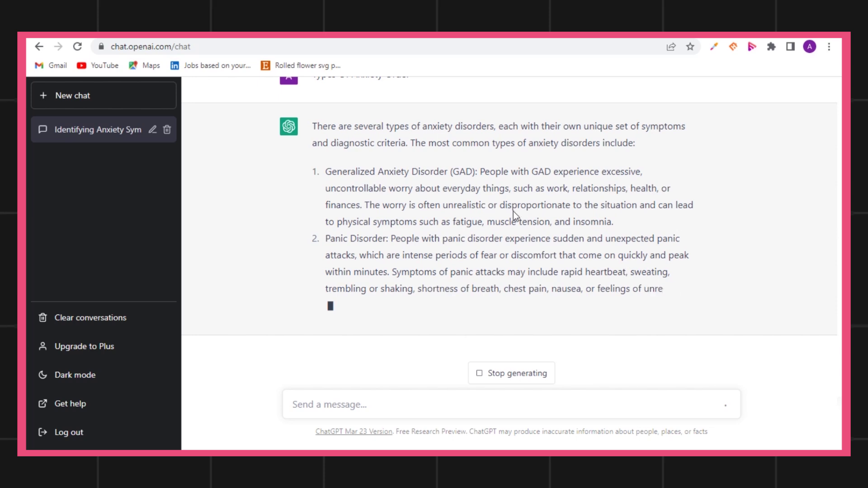
- Enter "Conclusion on how to recognize anxiety disorders?" as the next ChatGPT message without sending it
click(477, 409)
text(Conclusion )
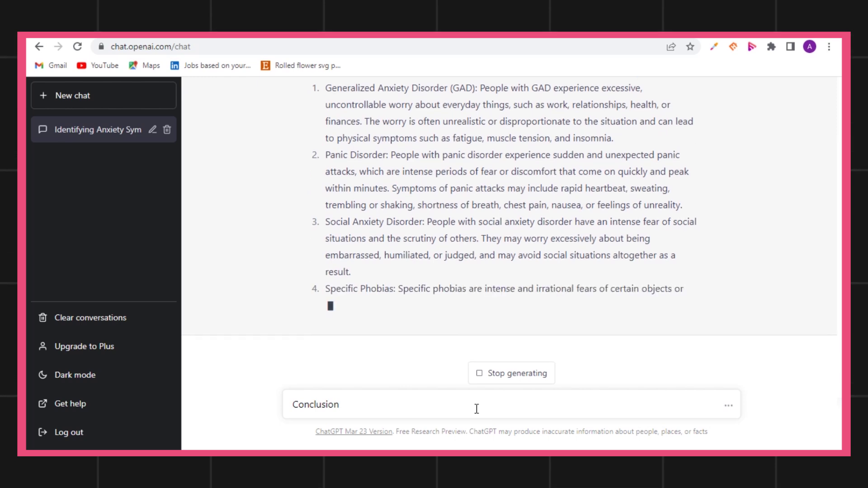
text(o)
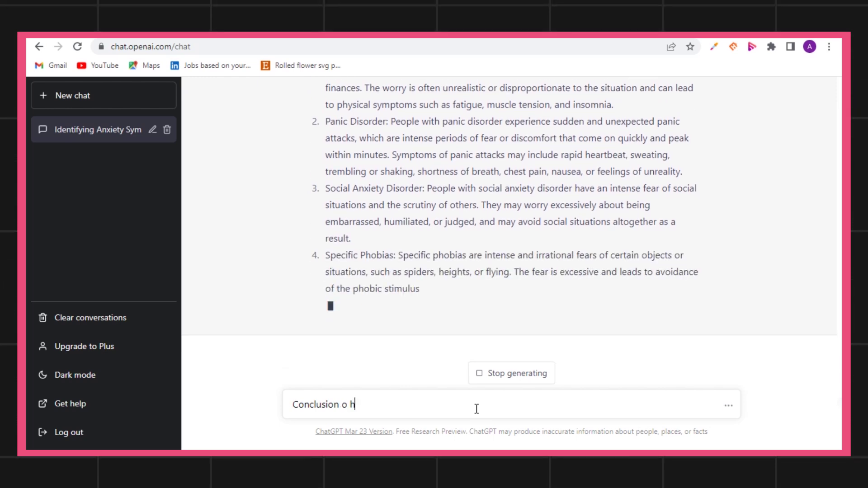
text(n how )
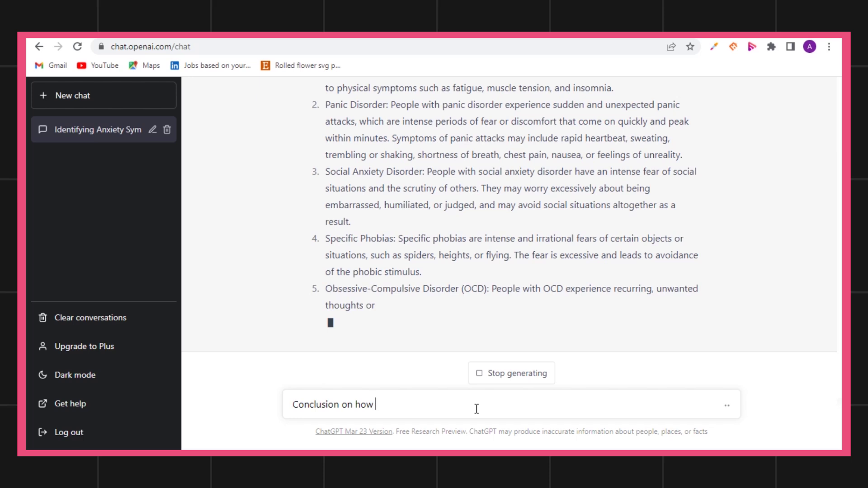
text(to recog)
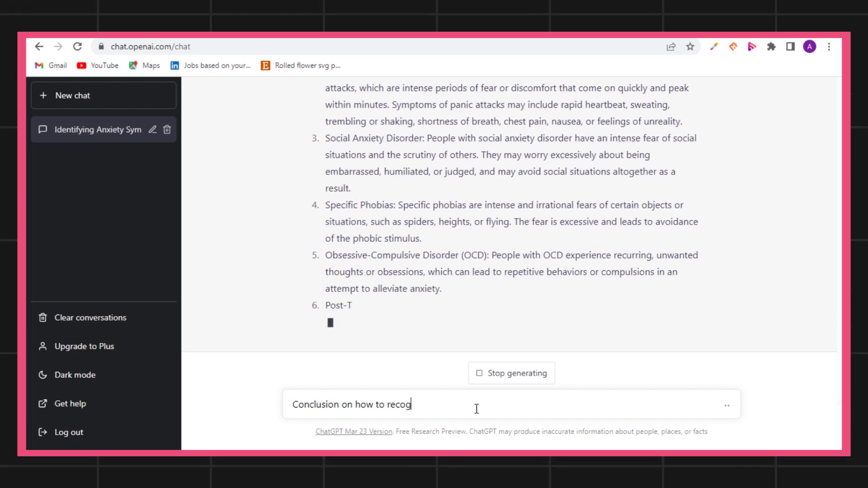
text(nize an)
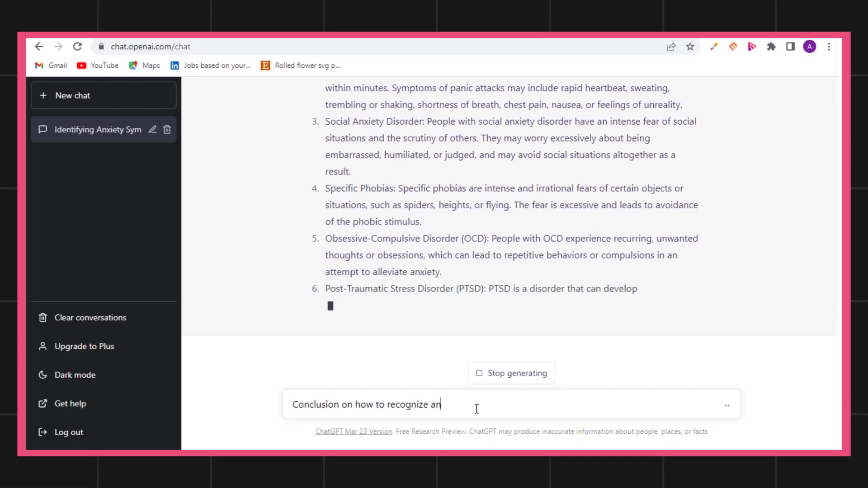
text(xiety diso)
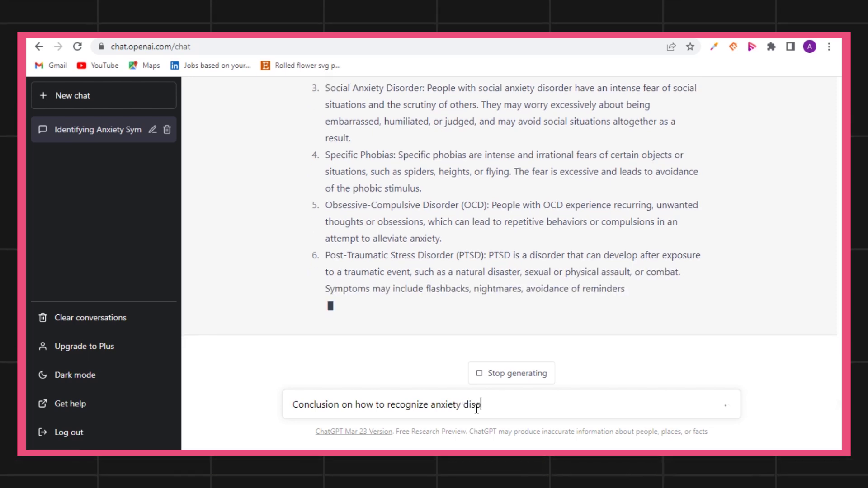
text(rders)
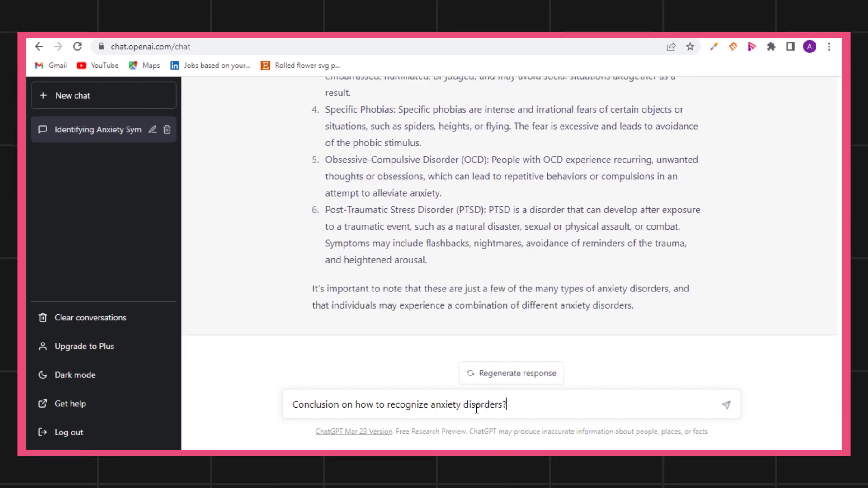
- Copy ChatGPT's answer on the types of anxiety disorders, from its opening sentence through the closing note
drag(631, 316, 308, 192)
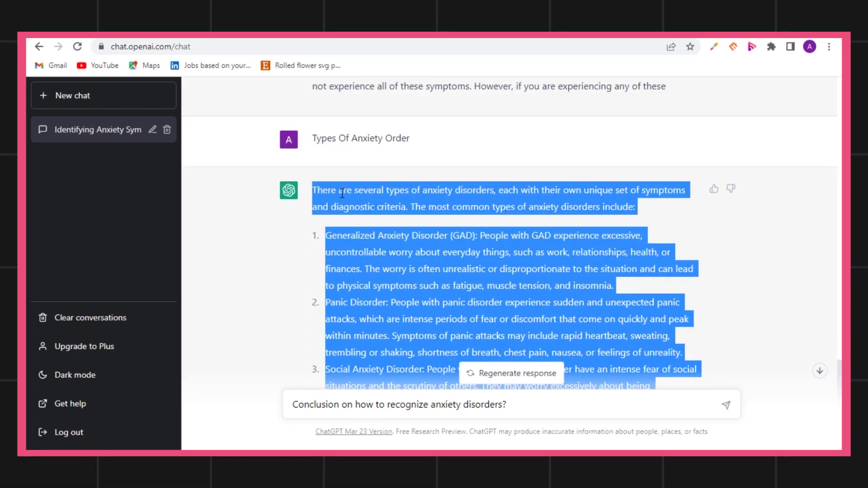
right_click(344, 195)
click(364, 204)
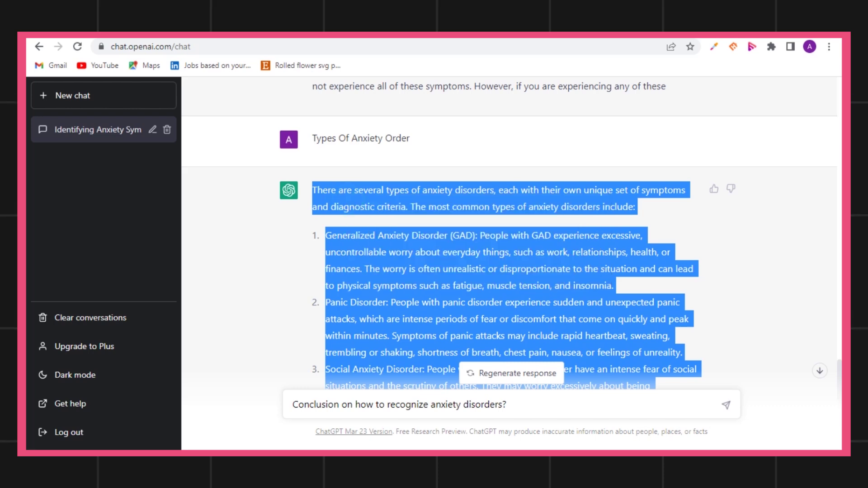
- Switch to Word, paste the answer as text only under "Types Of Anxiety Order" and add a new line after it
key(alt+Tab)
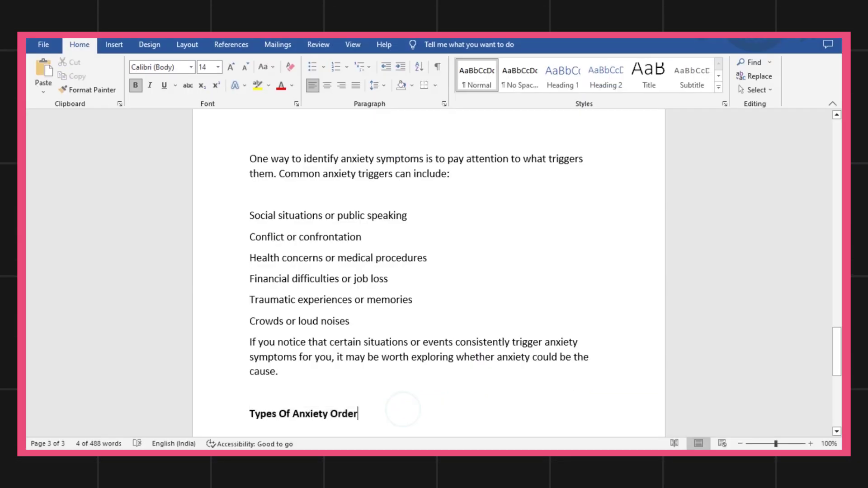
key(Return)
key(ctrl+v)
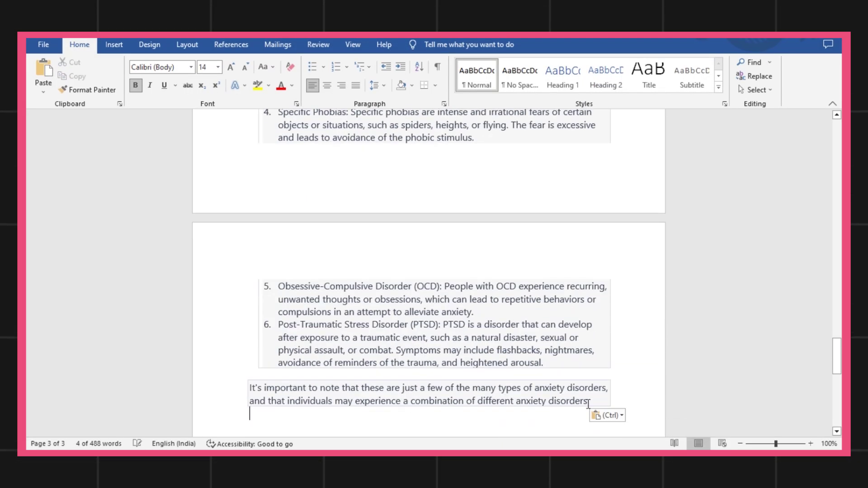
click(617, 416)
click(634, 372)
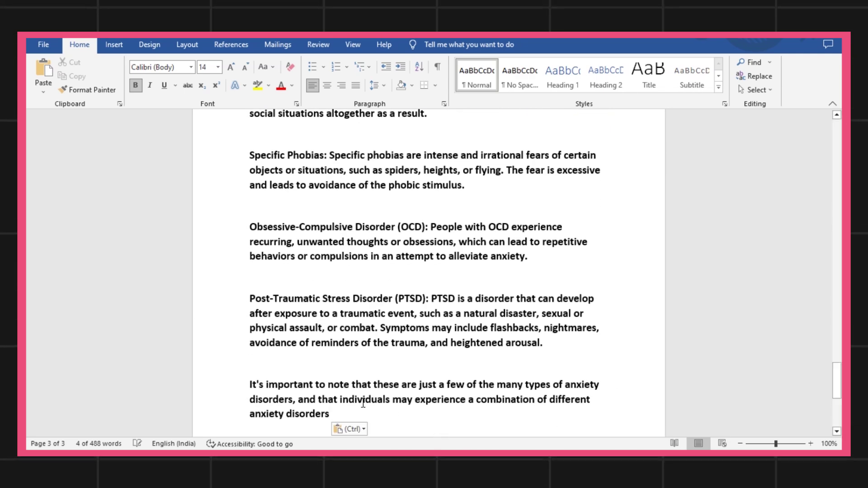
key(Return)
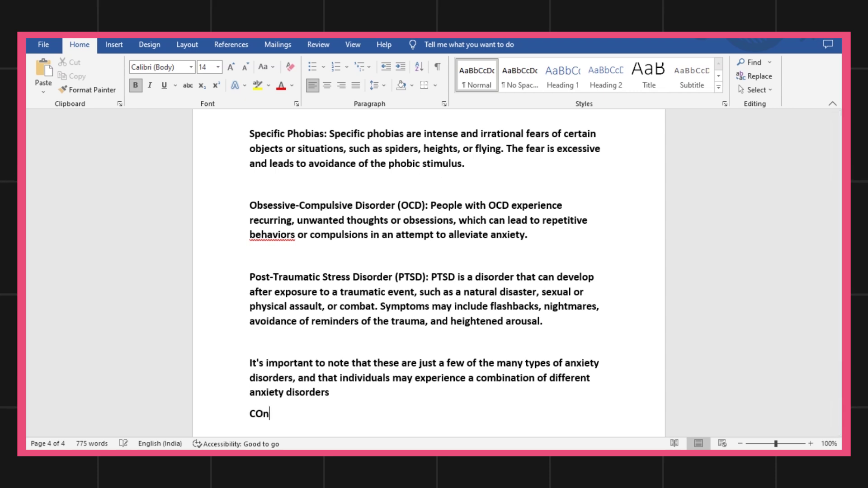
- Add a "Conclusion" heading on the new line and remove bold from the pasted text under "Types Of Anxiety Order"
text(CO)
key(BackSpace)
text(onclusion)
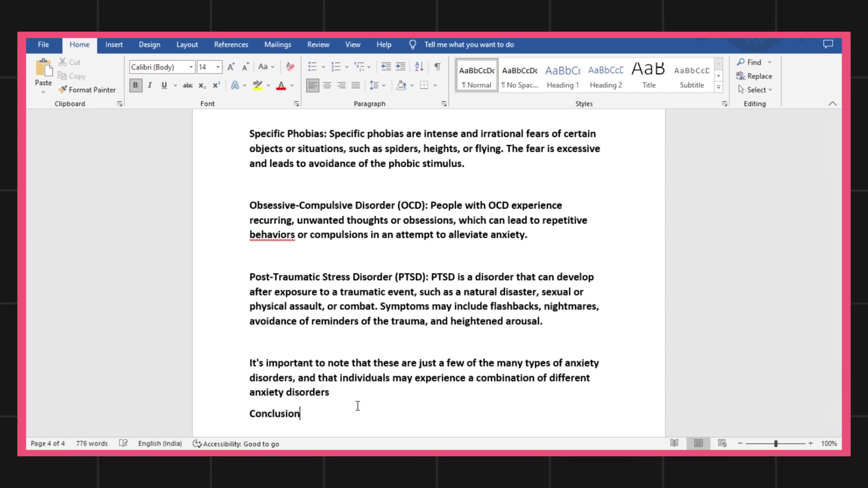
drag(346, 393, 250, 324)
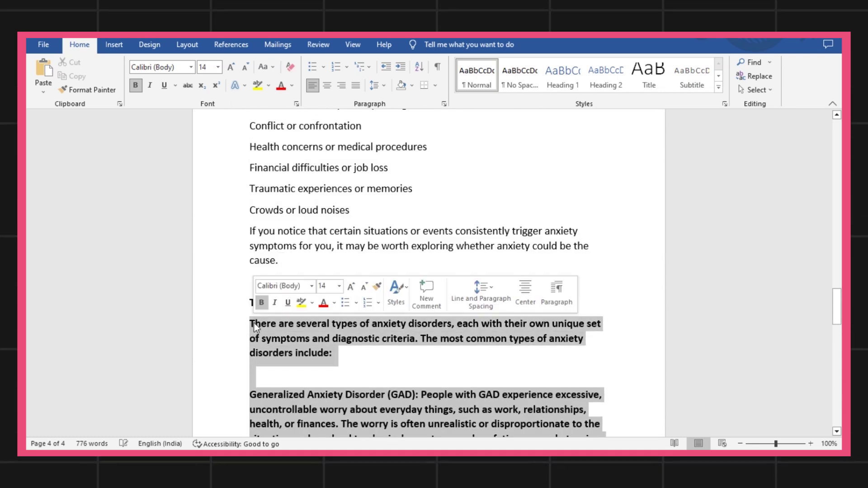
click(136, 85)
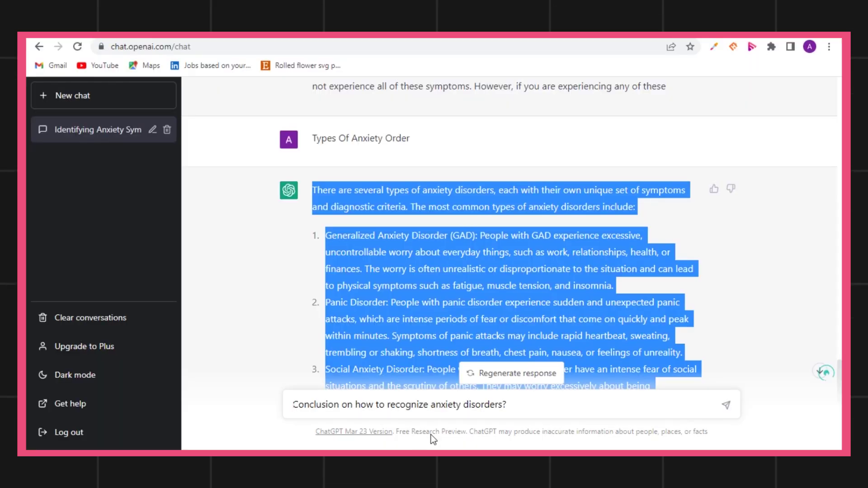
- Switch to ChatGPT, submit the prepared conclusion prompt and copy the entire answer, from its opening sentence through "healthy lives."
key(Return)
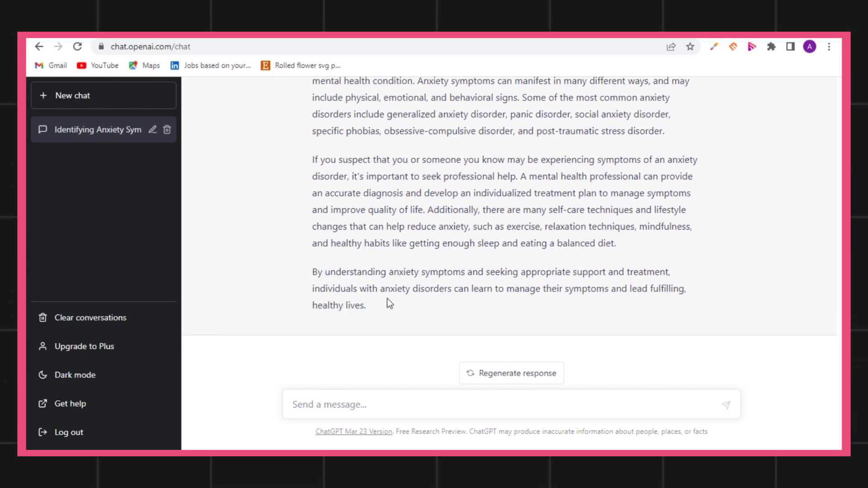
mouse_move(373, 306)
mouse_down()
mouse_move(380, 267)
mouse_move(318, 72)
mouse_move(372, 336)
mouse_move(370, 431)
mouse_move(379, 222)
mouse_up()
click(379, 220)
click(340, 198)
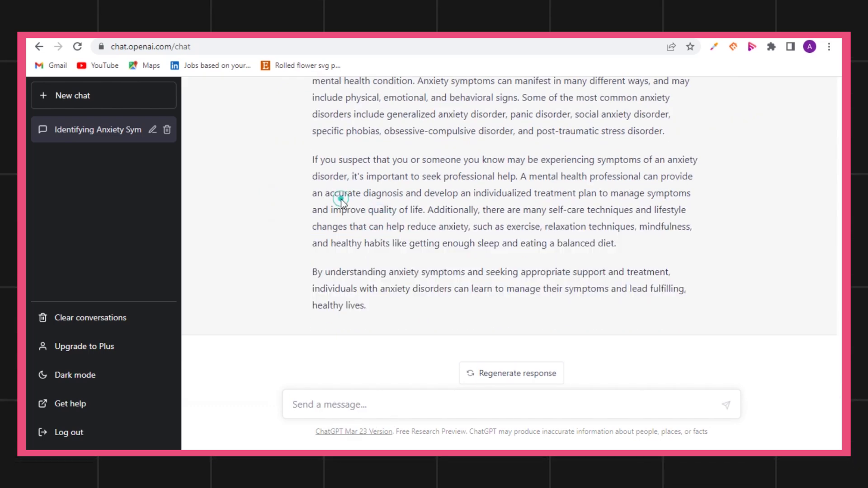
mouse_move(373, 304)
mouse_down()
mouse_move(351, 151)
mouse_move(317, 113)
mouse_move(303, 215)
mouse_move(312, 212)
mouse_up()
right_click(313, 214)
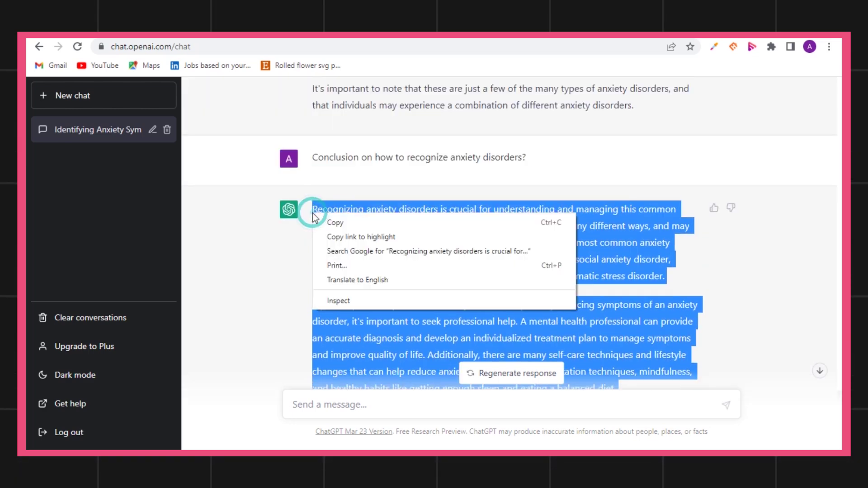
click(335, 222)
- Switch to Word and paste the copied answer on a new line beneath the "Conclusion" heading at the document's end
key(alt+Tab)
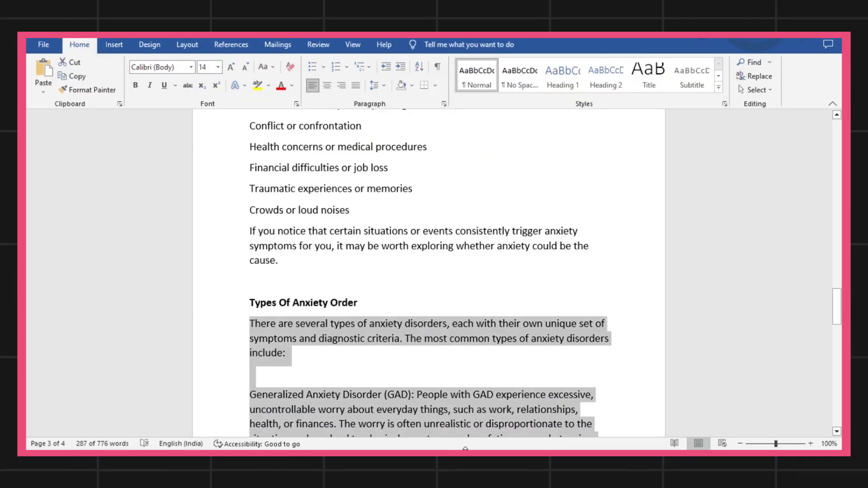
drag(838, 314, 840, 447)
click(428, 208)
key(Return)
key(ctrl+v)
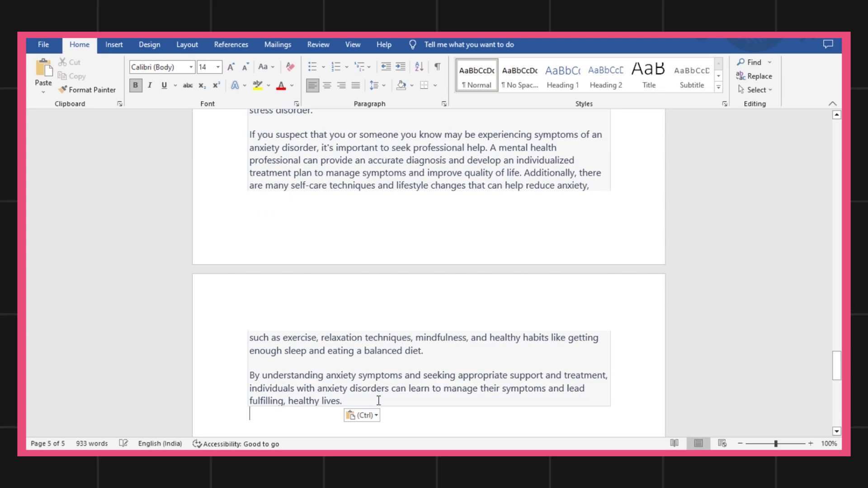
- Review the assembled article, checking the title, introduction, symptom sections, triggers, disorder types and conclusion
click(371, 422)
scroll(371, 155, up, 20)
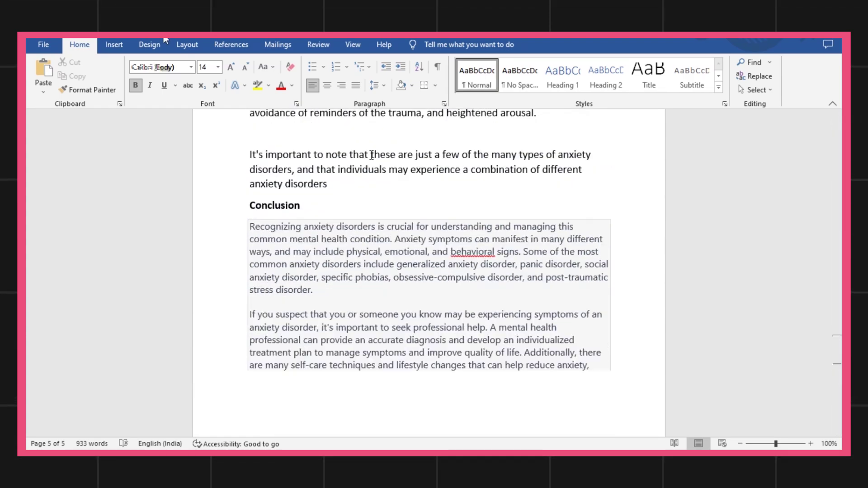
key(Up)
key(Up)
key(Up)
key(Up)
key(Up)
key(Up)
key(Up)
key(Up)
key(Up)
key(Up)
key(Up)
key(Up)
key(Up)
key(Up)
key(Up)
key(Up)
key(Up)
key(Up)
key(Up)
key(Up)
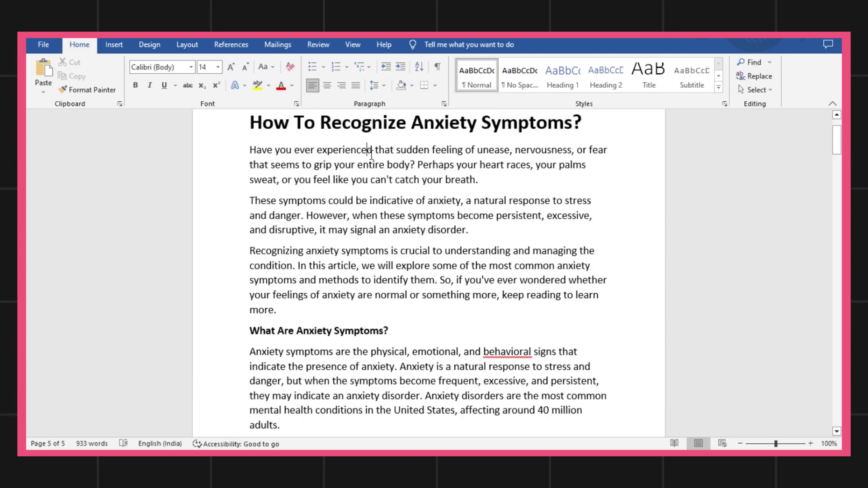
key(Down)
key(Down)
key(Down)
key(Down)
key(Down)
key(Down)
key(Down)
key(Down)
key(Down)
key(Down)
key(Down)
key(Down)
key(Down)
key(Down)
key(Down)
key(Down)
key(Down)
key(Down)
key(Down)
key(Down)
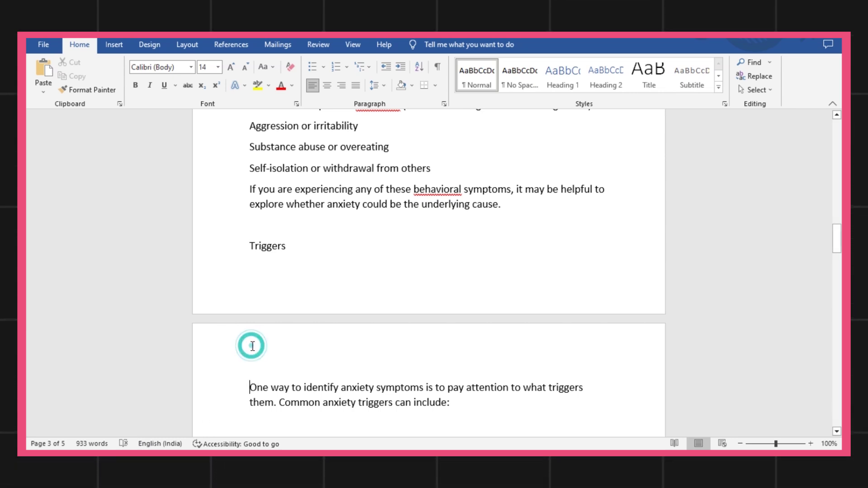
key(Up)
key(Up)
key(Up)
key(Up)
key(Up)
key(Up)
key(Up)
key(Up)
key(Up)
key(Up)
key(Up)
key(Up)
key(Up)
key(Up)
key(Up)
key(Up)
key(Up)
key(Up)
key(Up)
key(Up)
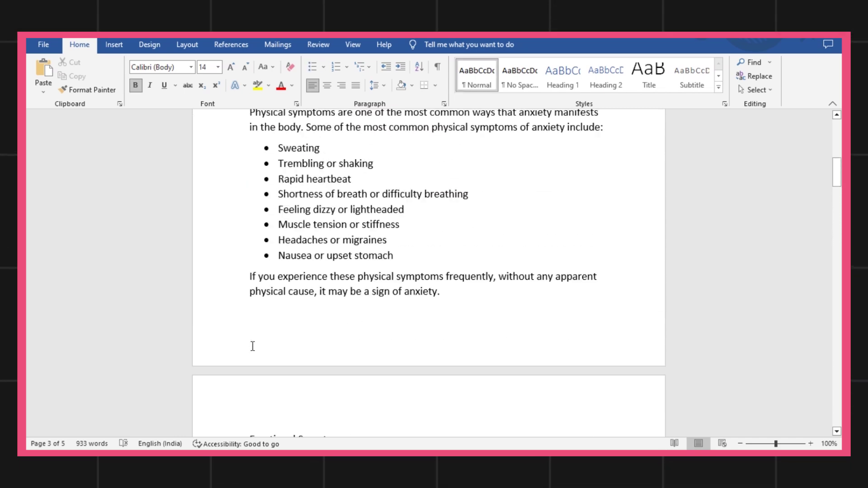
key(Up)
key(Up)
key(Up)
key(Up)
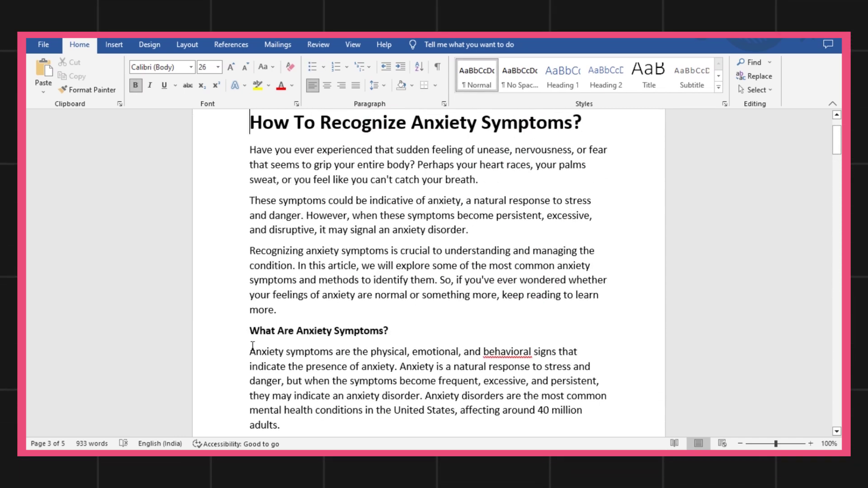
key(Down)
key(Down)
key(Down)
key(Down)
key(Down)
key(Down)
key(Down)
key(Down)
key(Down)
key(Down)
key(Down)
key(Down)
key(Down)
key(Down)
key(Down)
key(Down)
key(Down)
key(Down)
key(Down)
key(Down)
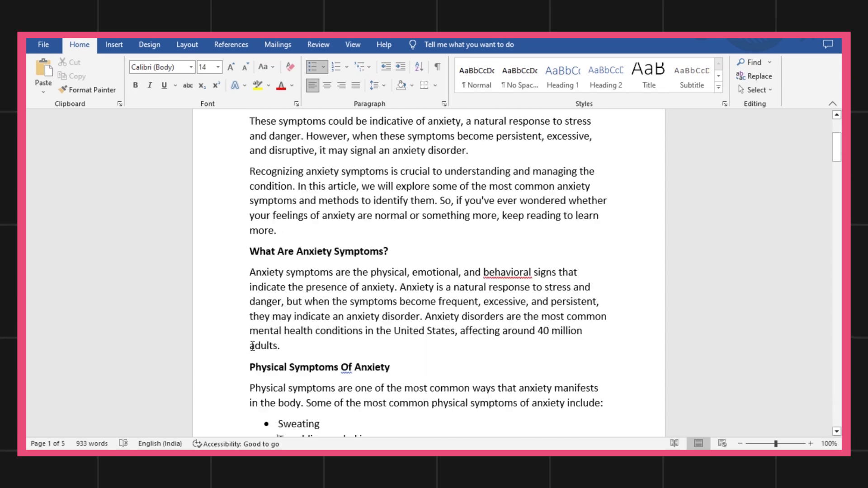